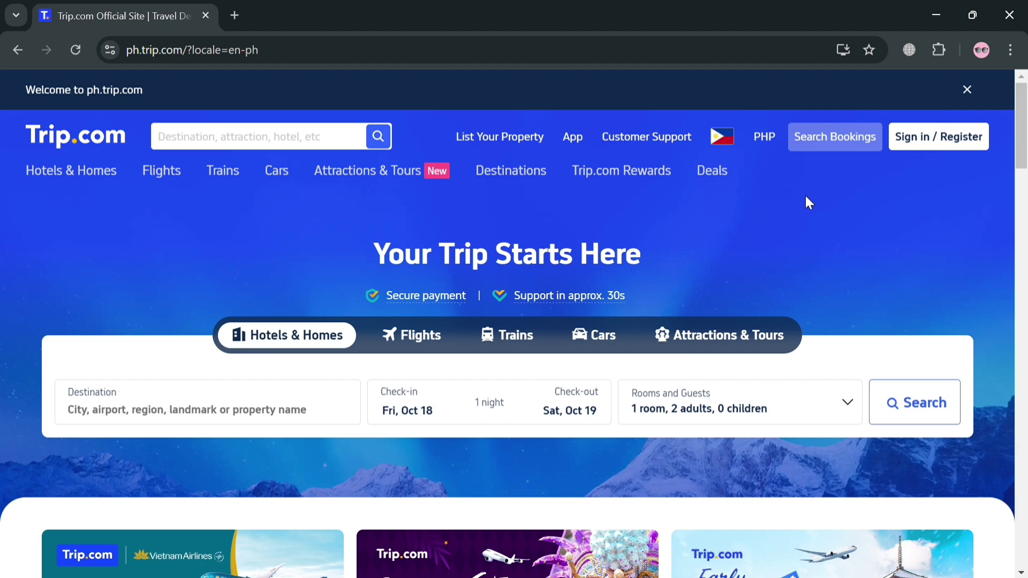
Step: Scroll through the Trip.com home page to look over its offers
scroll(638, 367, down, 5)
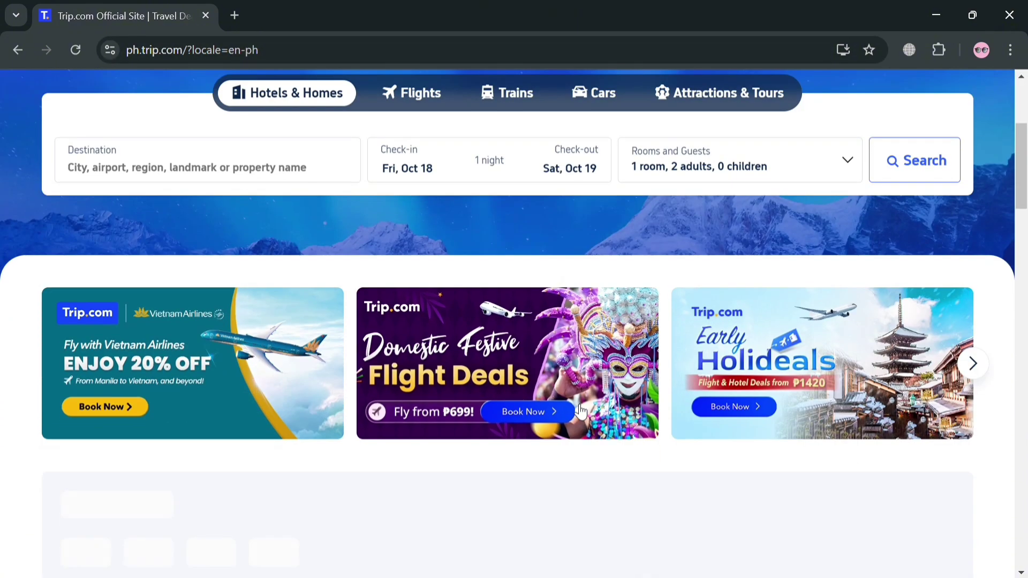
scroll(557, 341, up, 2)
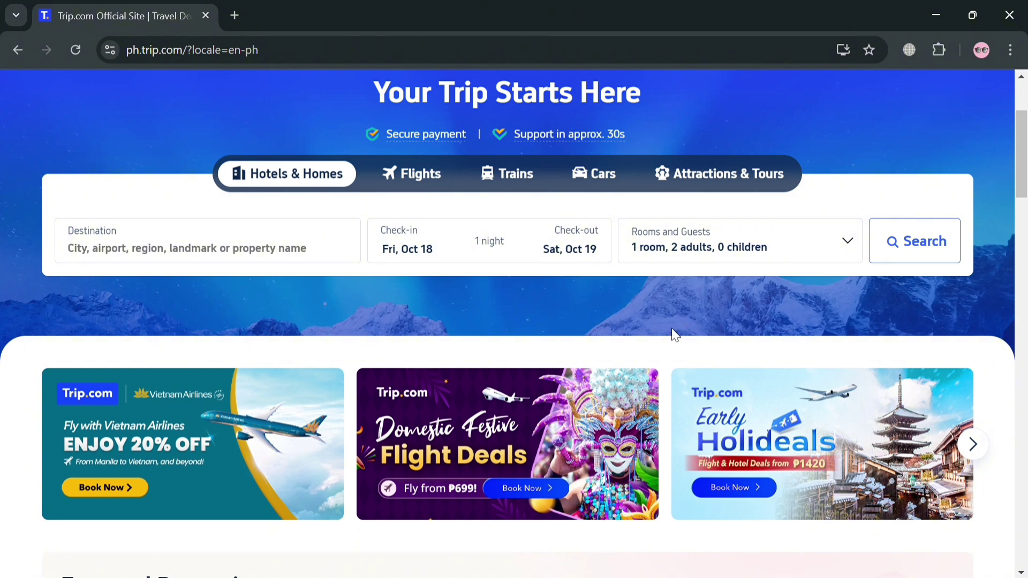
scroll(671, 329, down, 15)
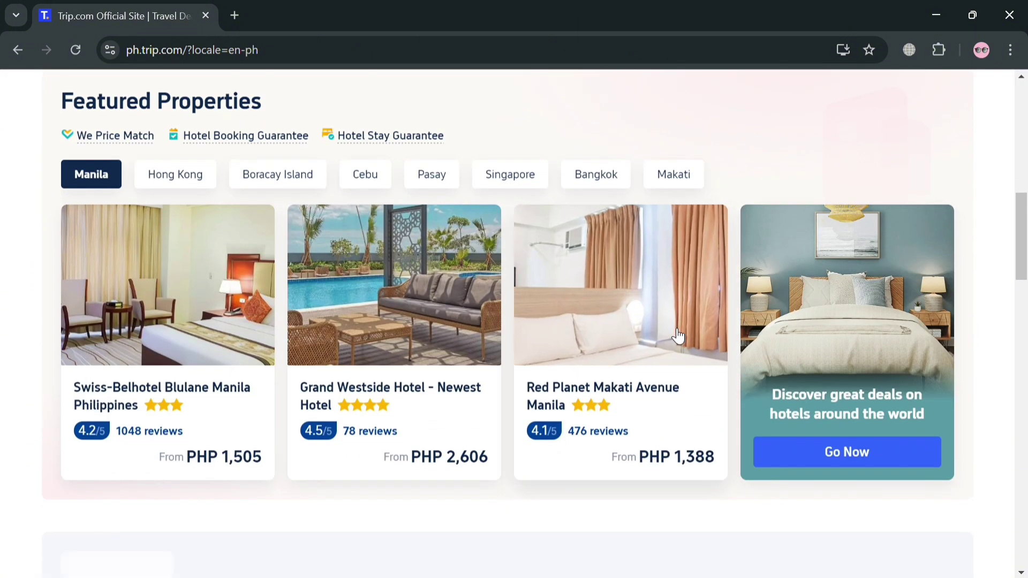
scroll(676, 336, down, 6)
scroll(673, 334, down, 9)
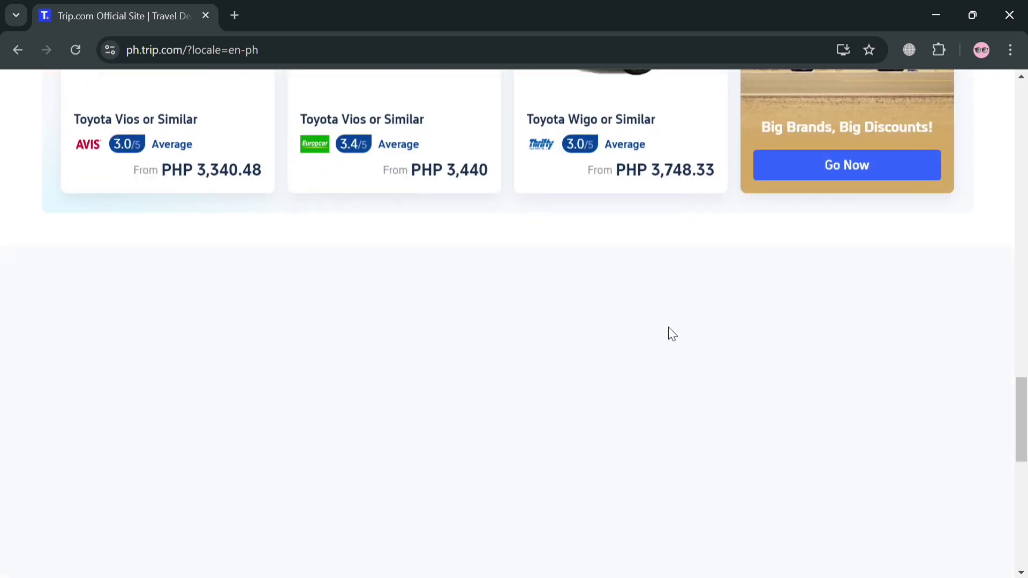
scroll(669, 332, down, 3)
scroll(671, 333, up, 12)
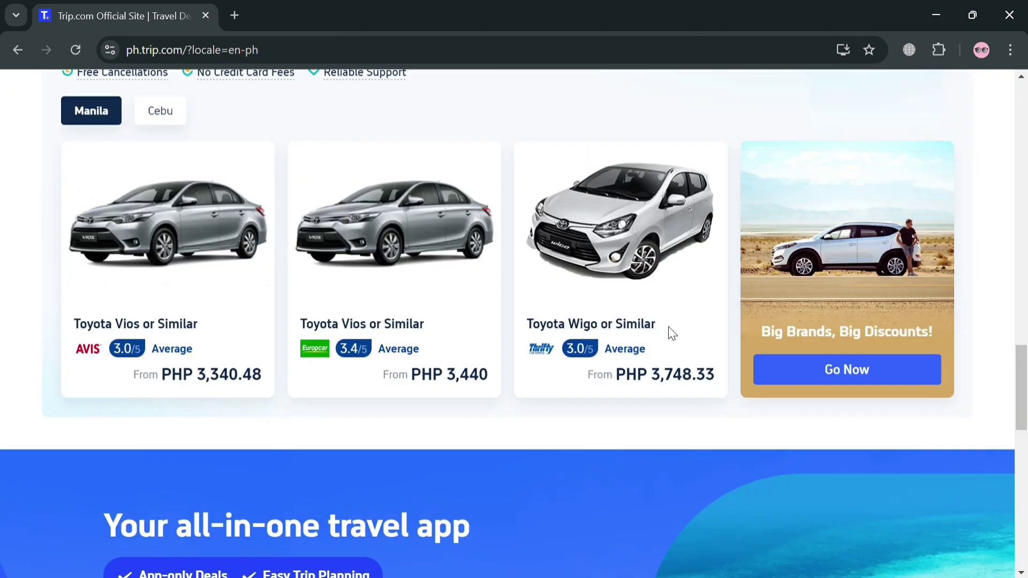
scroll(673, 334, up, 10)
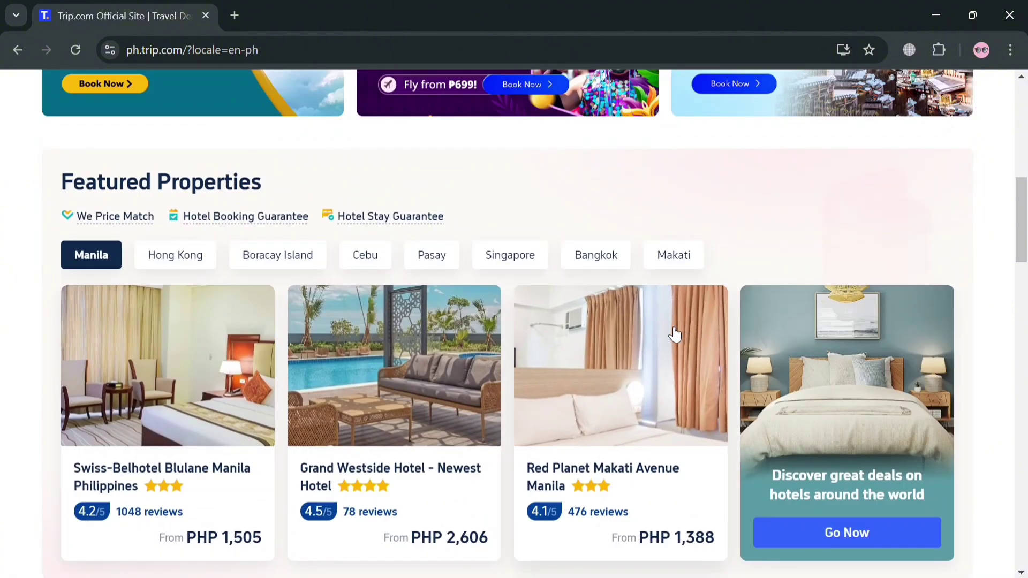
scroll(675, 335, up, 10)
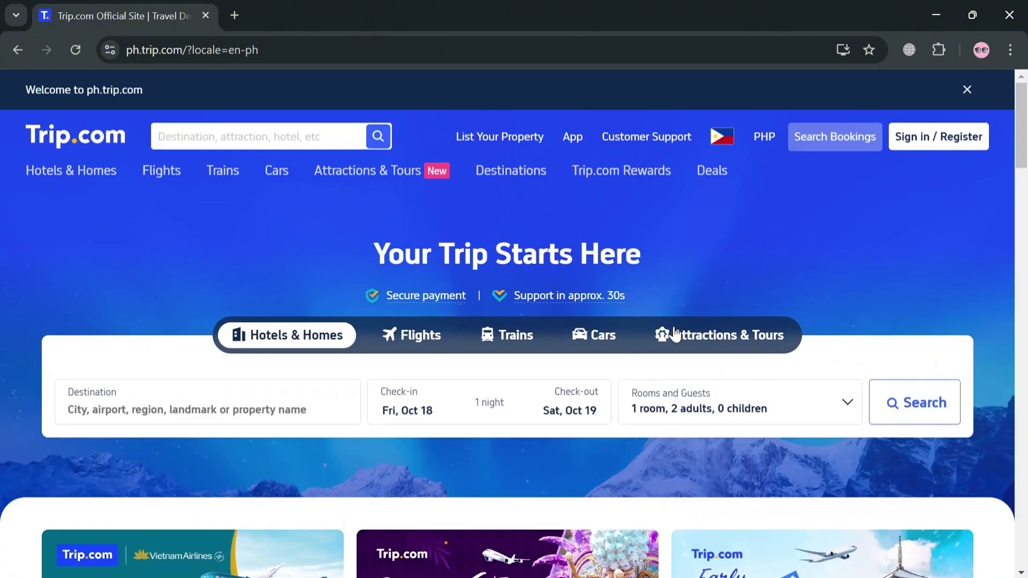
scroll(670, 327, down, 4)
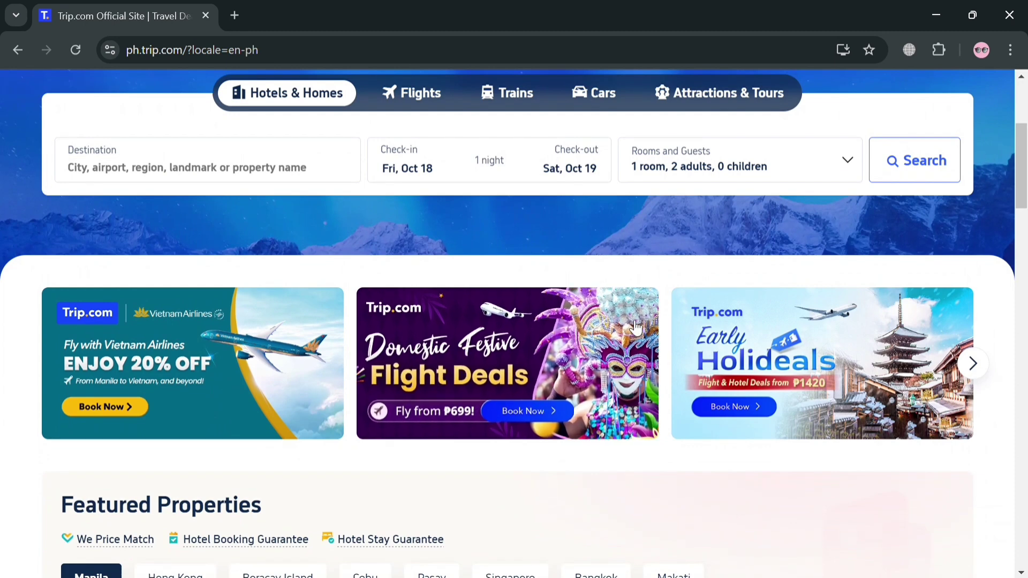
scroll(632, 348, down, 1)
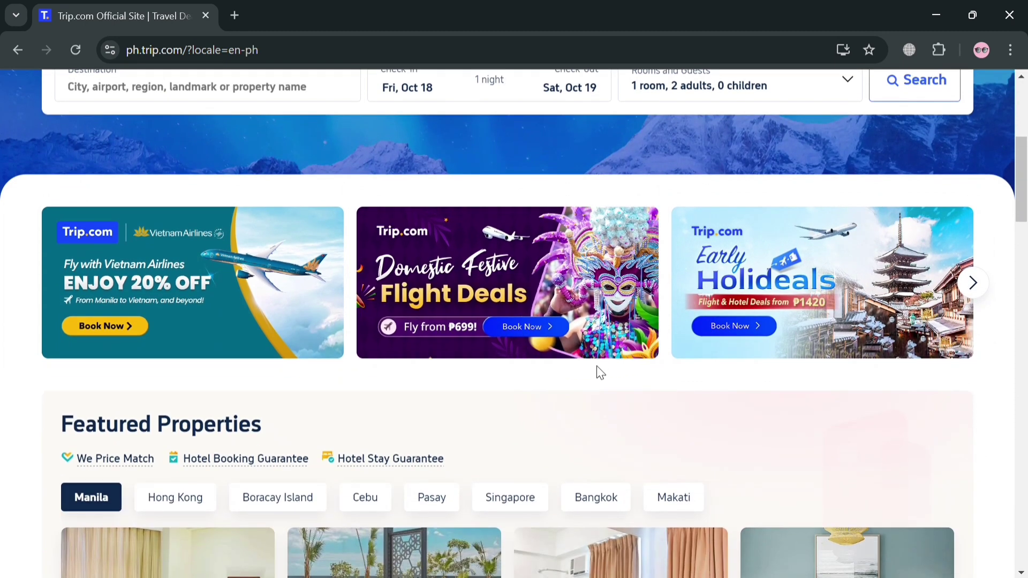
scroll(575, 375, up, 6)
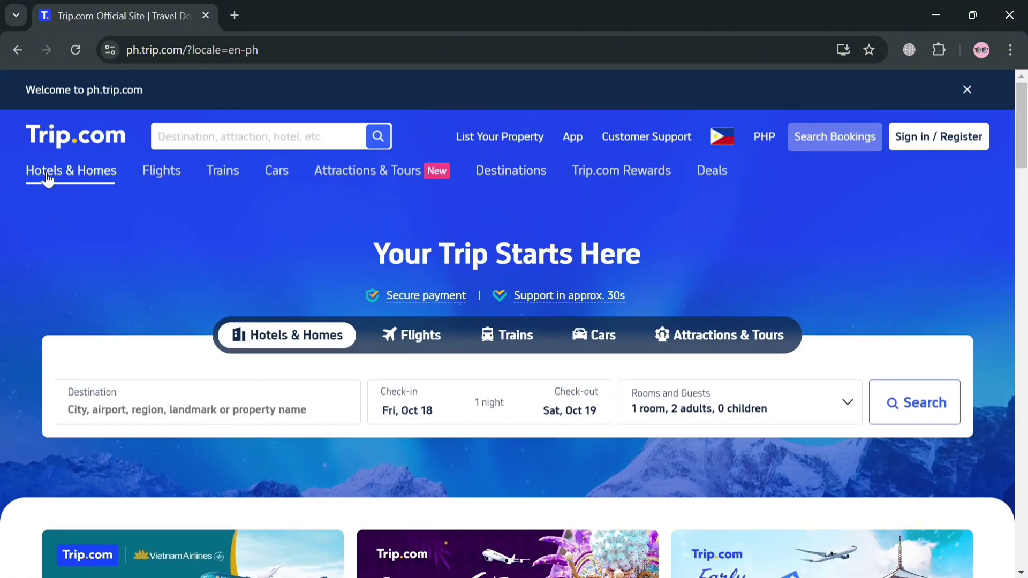
scroll(420, 335, down, 8)
scroll(420, 332, down, 20)
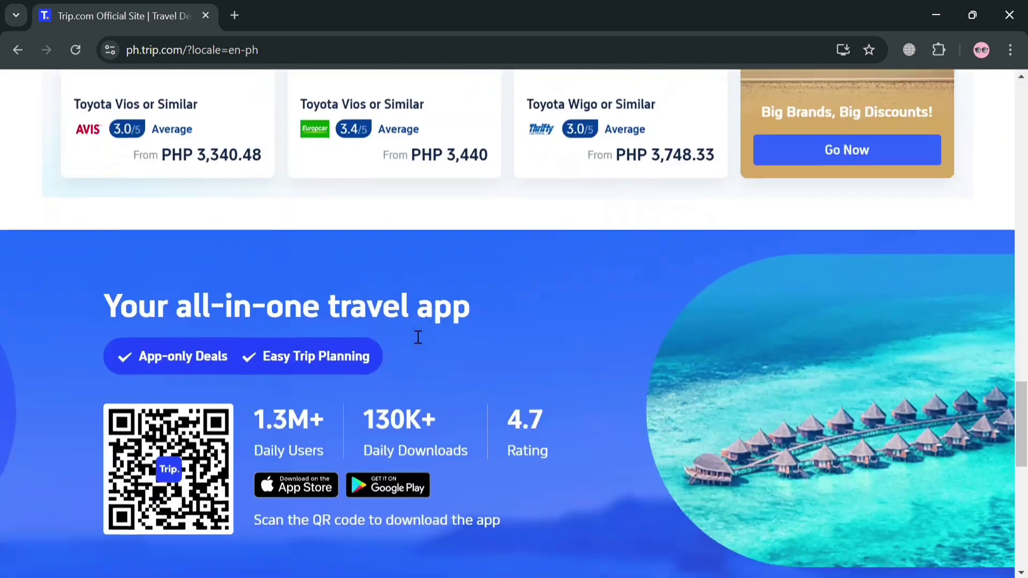
scroll(413, 333, up, 6)
scroll(416, 336, down, 8)
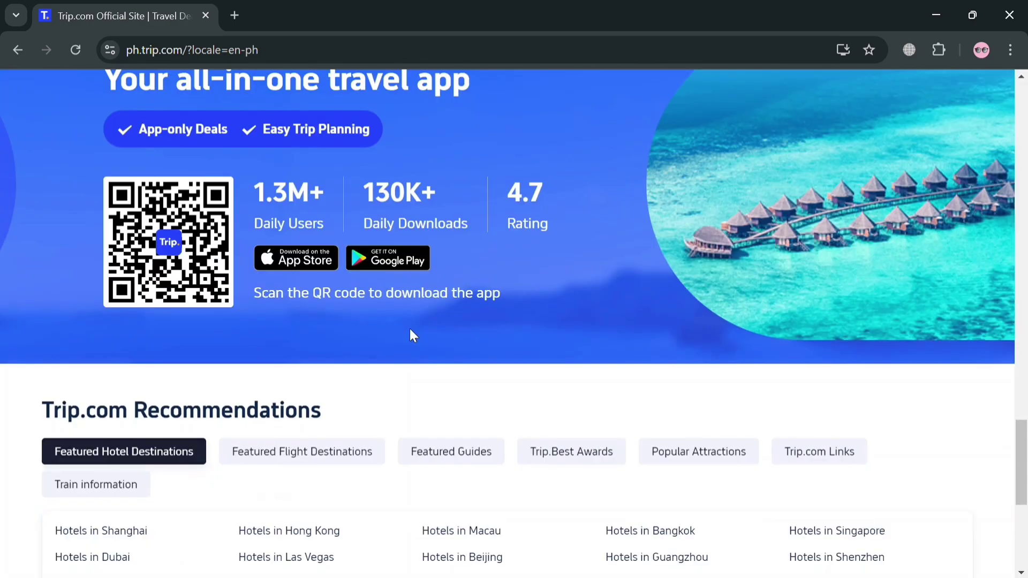
scroll(413, 335, down, 3)
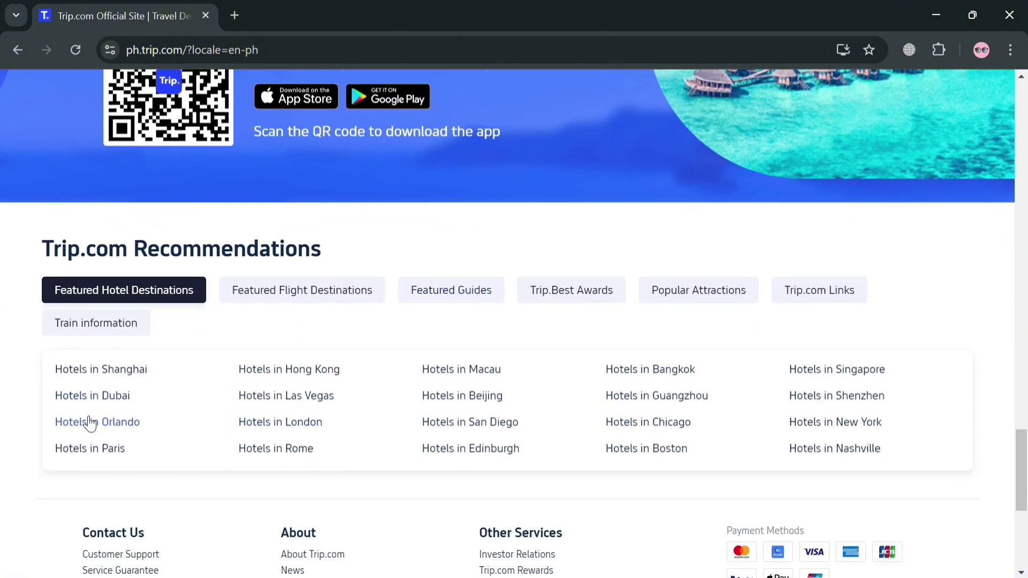
scroll(648, 403, up, 15)
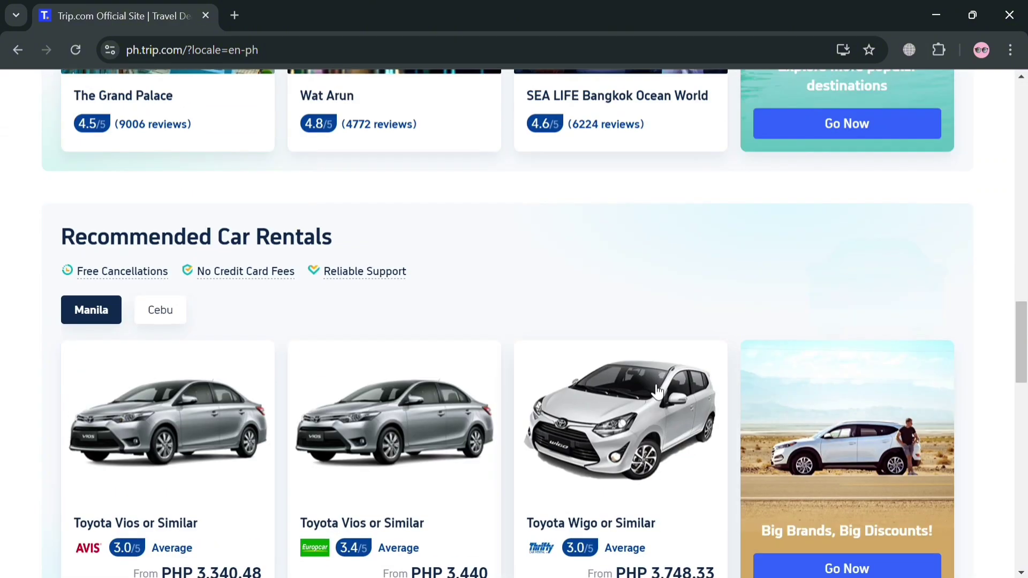
scroll(656, 384, up, 15)
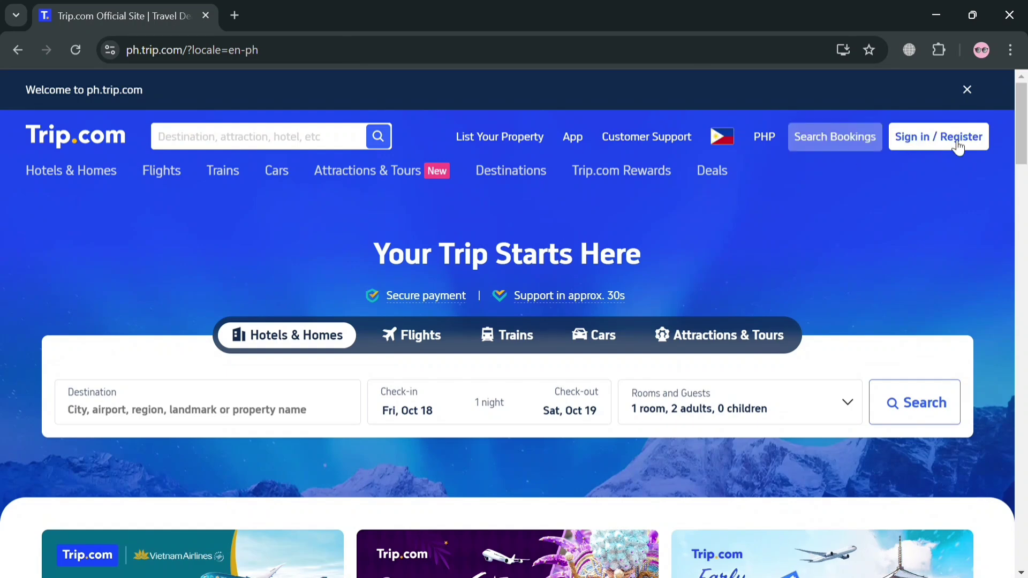
Step: Sign in to Trip.com with a Google account from the Sign in / Register form
click(959, 146)
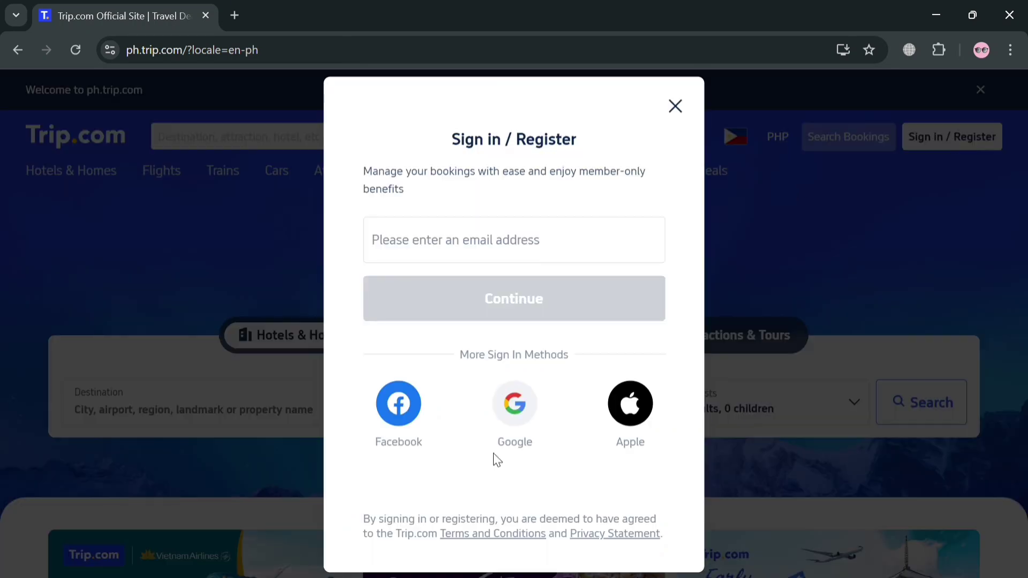
click(516, 416)
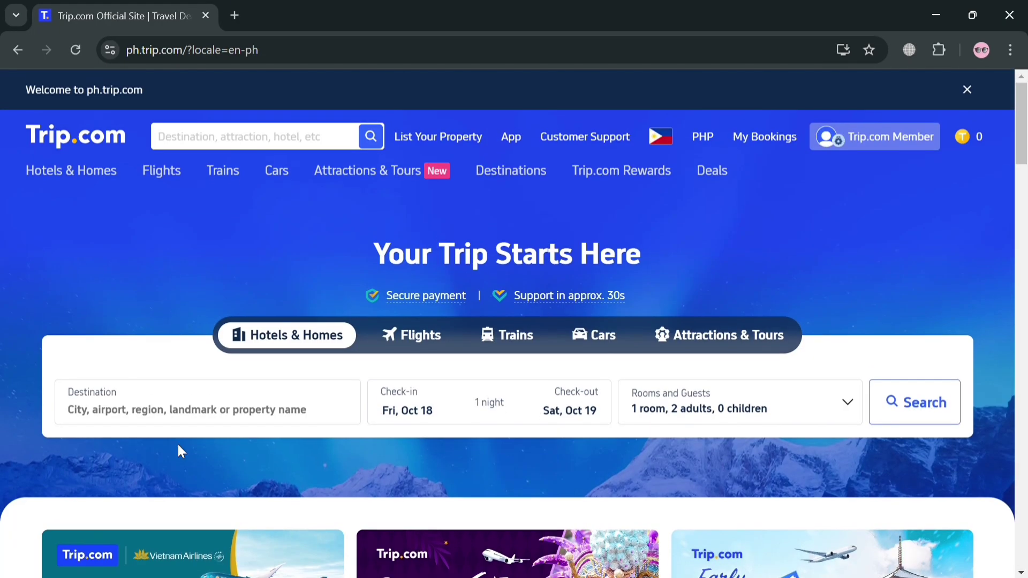
scroll(316, 437, down, 2)
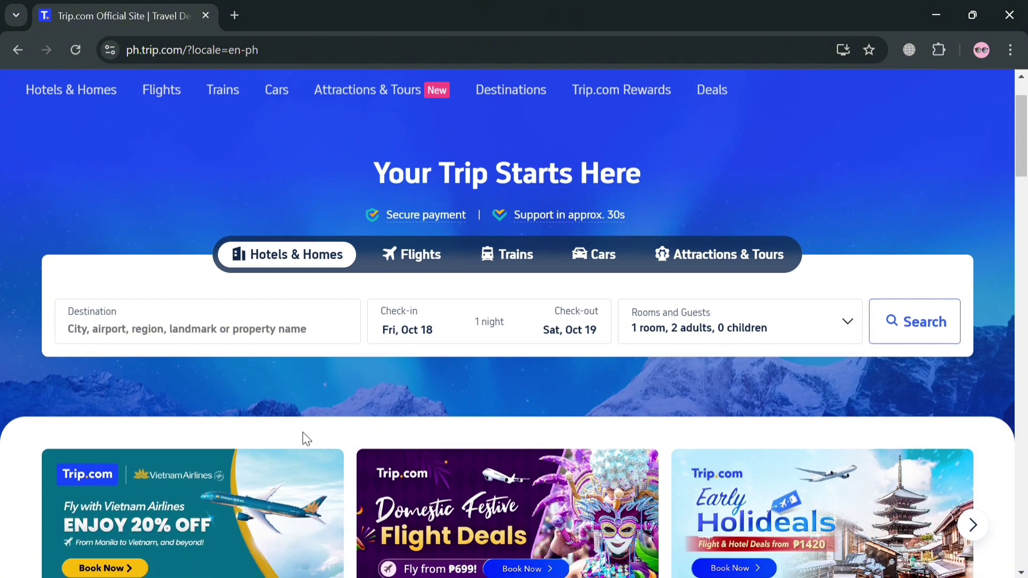
scroll(296, 428, up, 2)
Step: Switch to flight search, dismiss the promotion, and set Cebu as the departure city
click(402, 339)
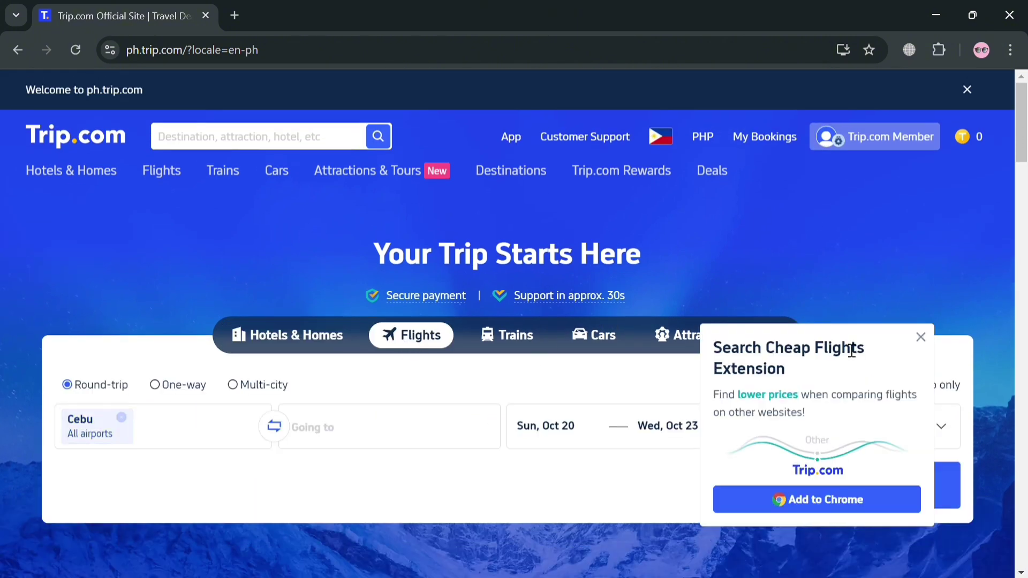
click(920, 338)
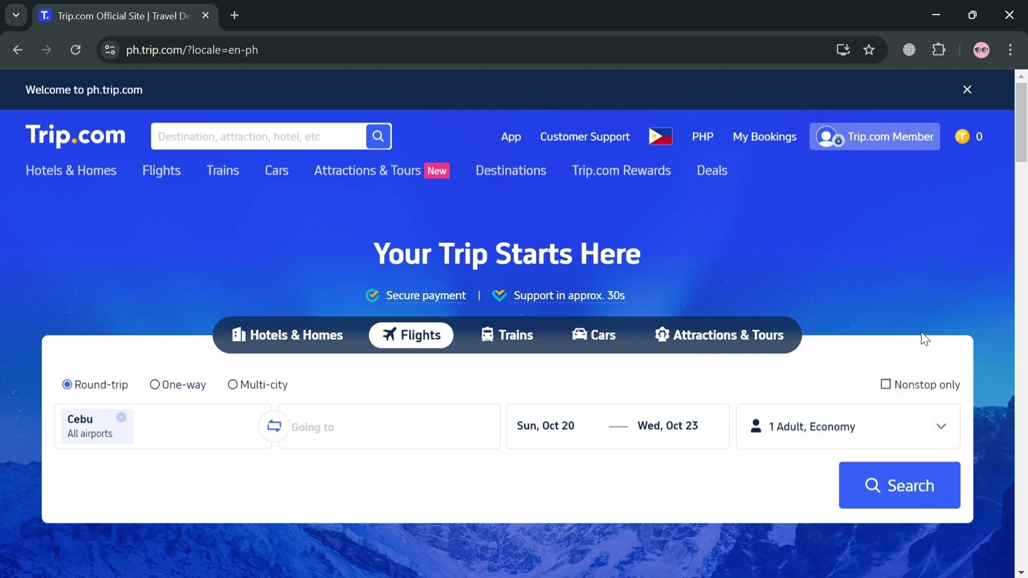
click(122, 418)
click(94, 437)
scroll(143, 494, down, 2)
scroll(143, 495, up, 2)
scroll(143, 496, down, 2)
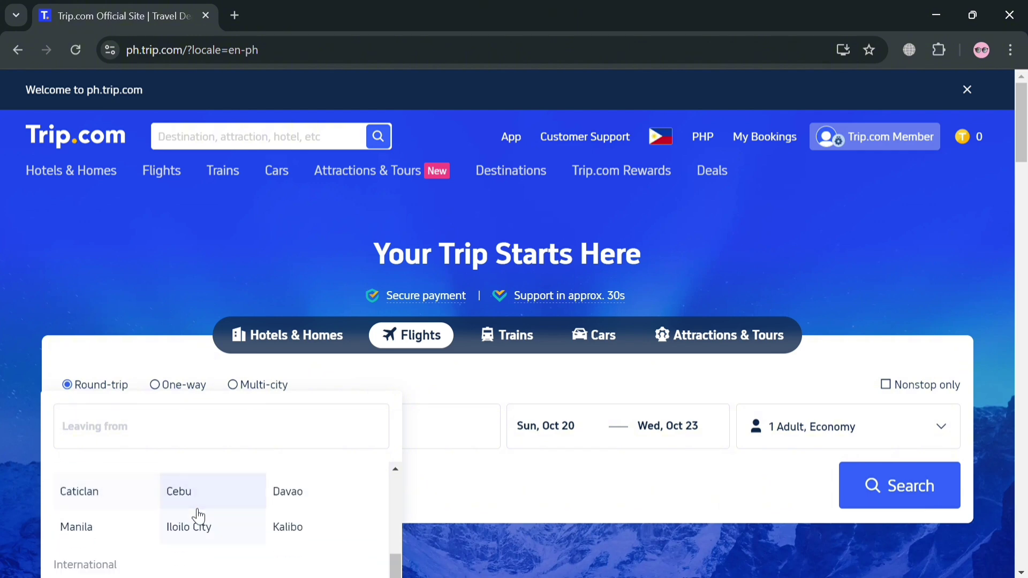
click(217, 508)
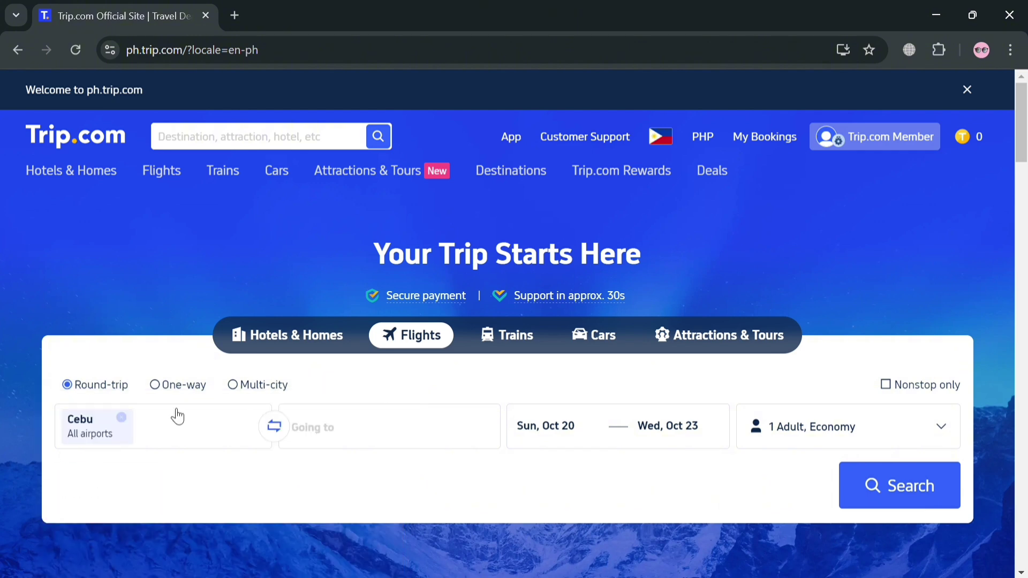
Step: Keep the search round-trip, pick Hanoi as destination via 'viet', and open the date calendar
click(157, 397)
click(232, 390)
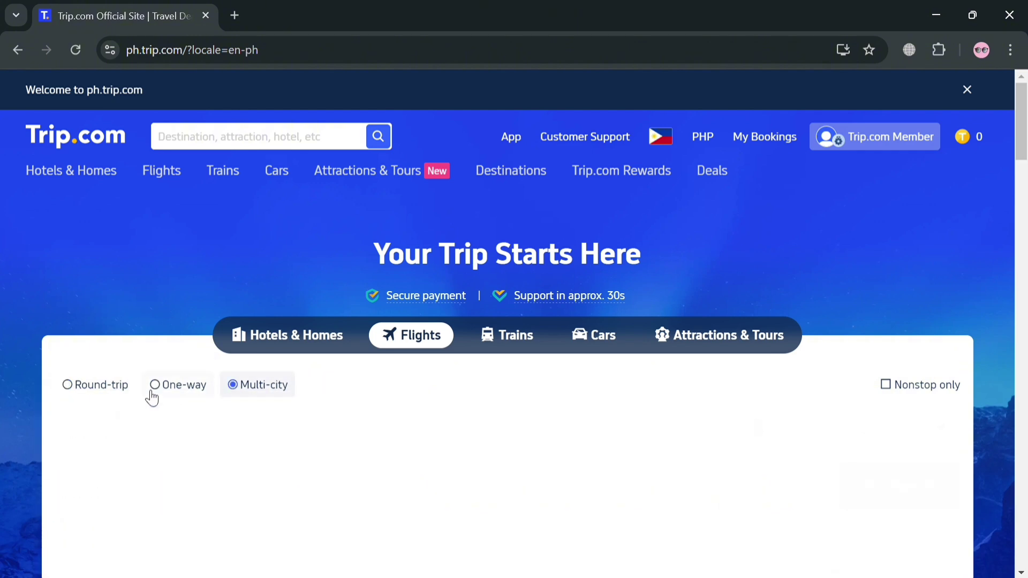
click(73, 387)
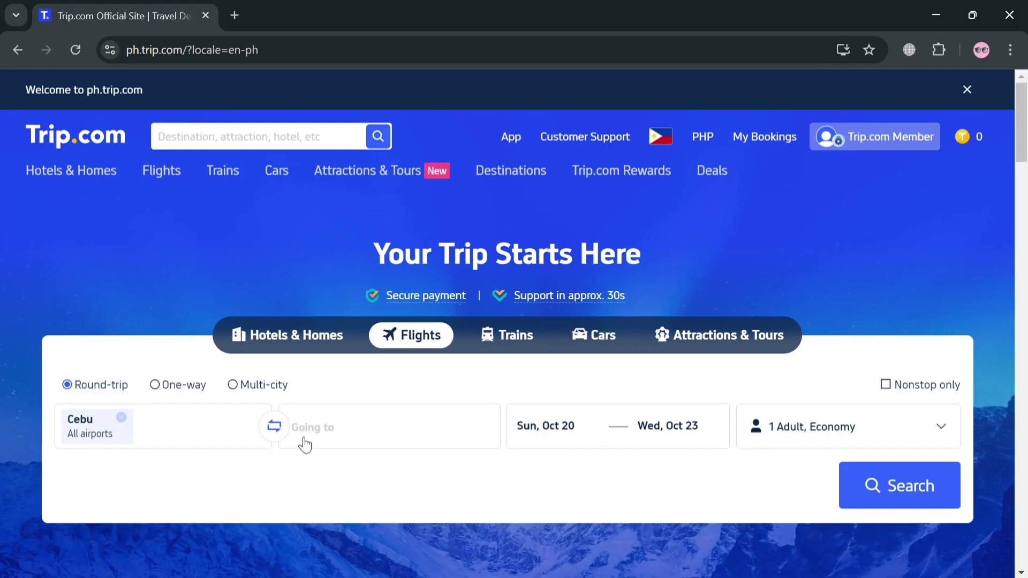
click(322, 434)
scroll(390, 425, down, 1)
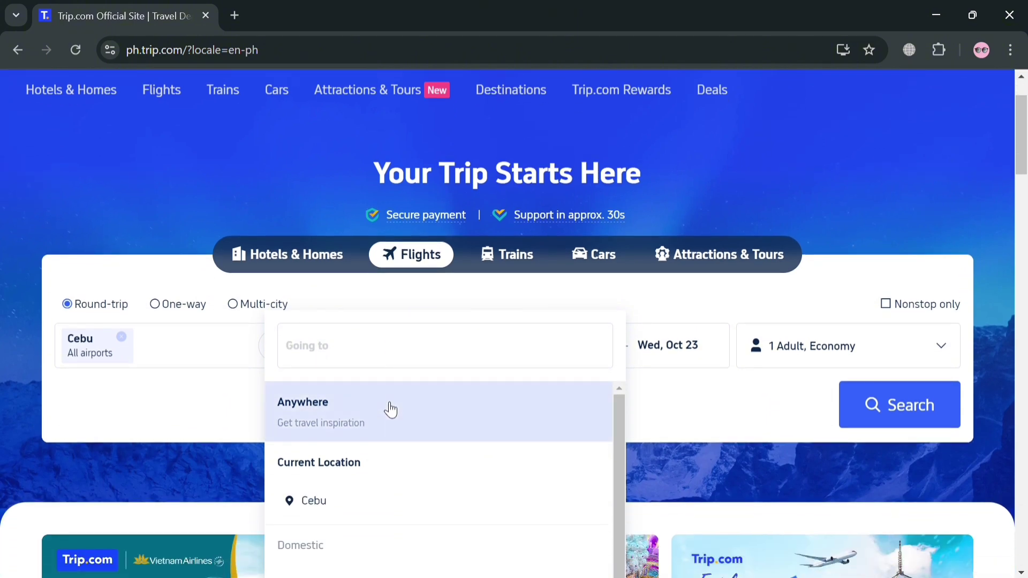
text(viet)
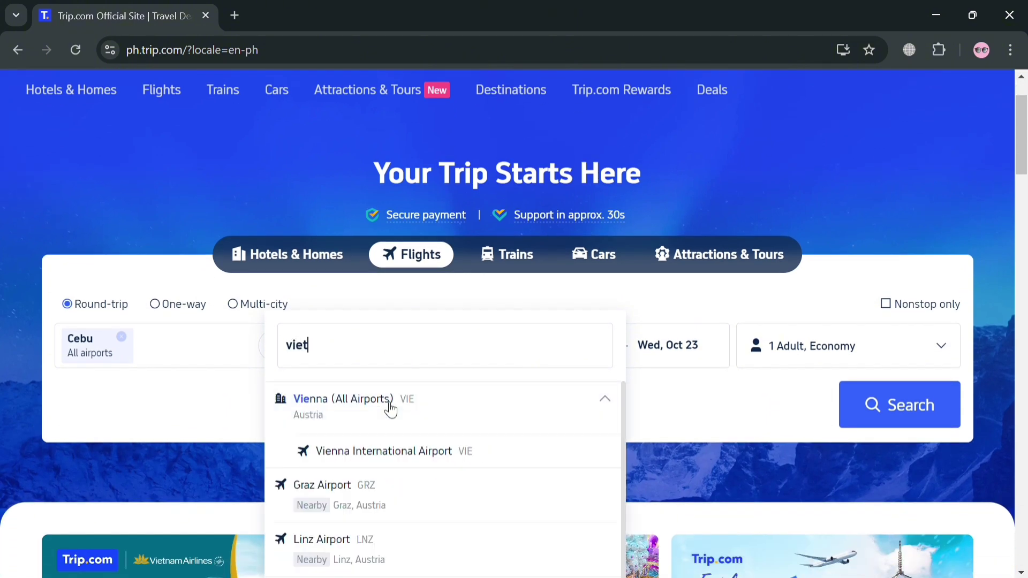
click(413, 463)
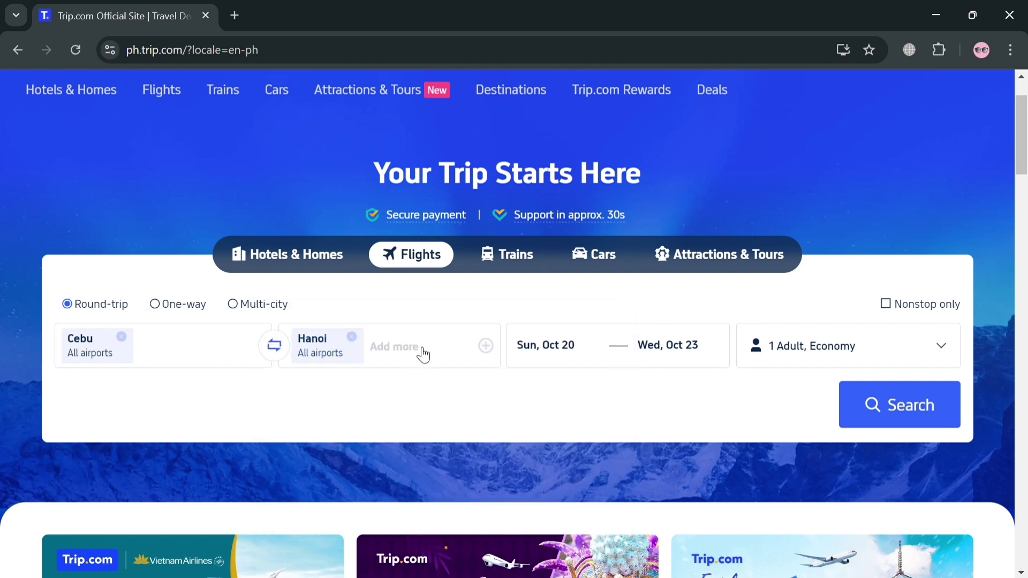
click(557, 349)
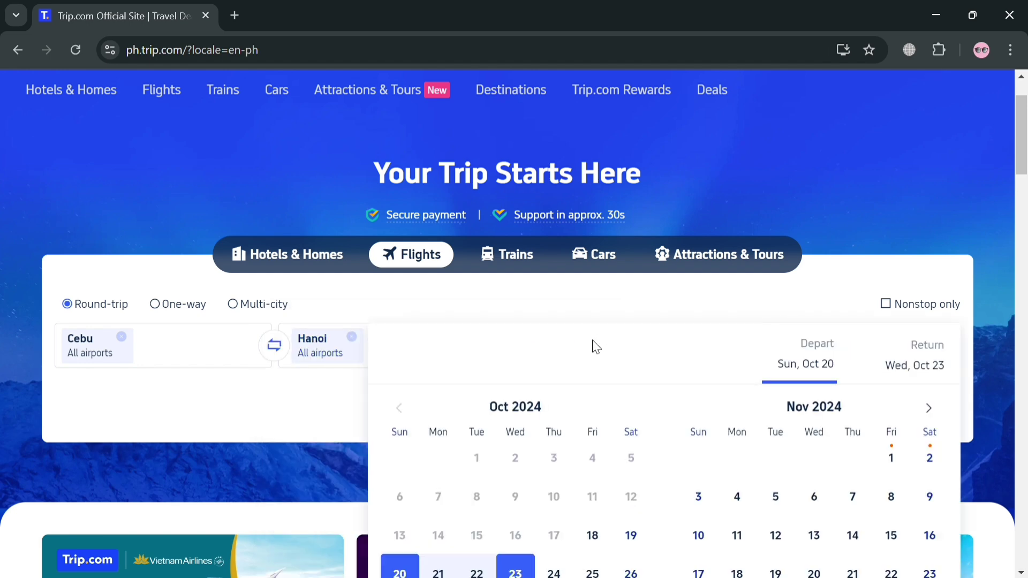
Step: Pick Thursday, Oct 31 as the departure date and Thursday, Nov 7 as the return date
scroll(591, 346, down, 5)
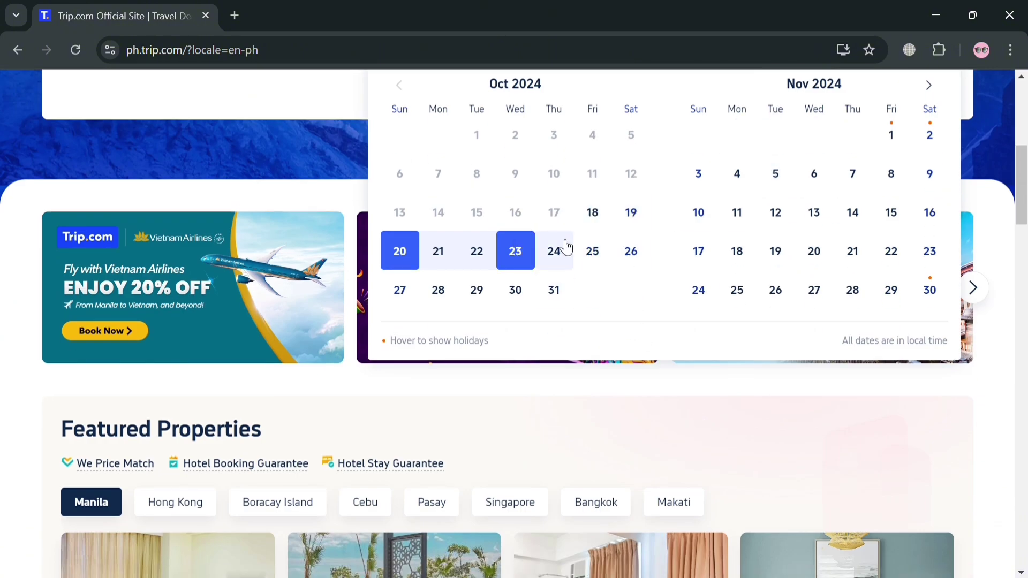
click(553, 289)
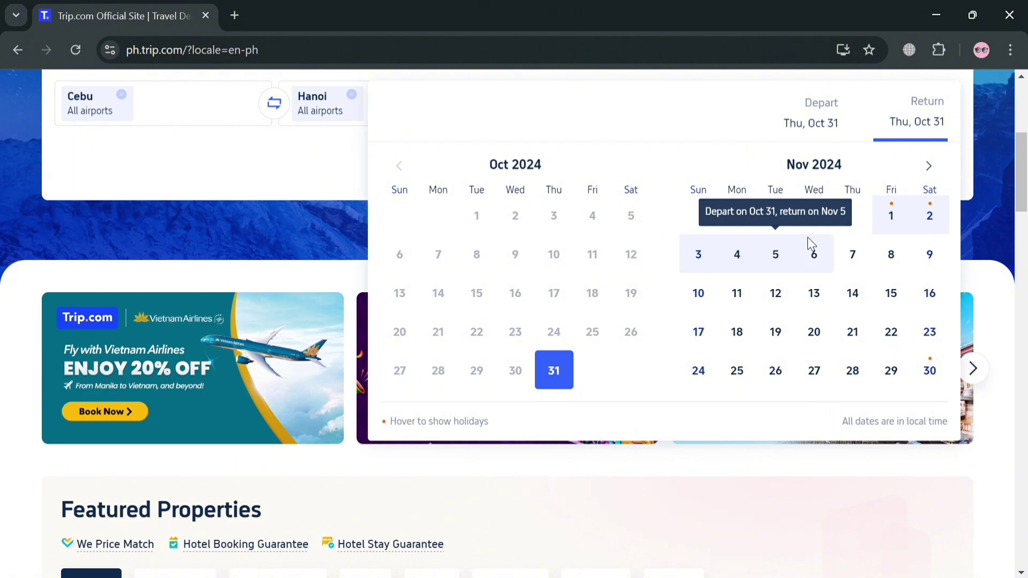
click(859, 259)
scroll(782, 271, up, 5)
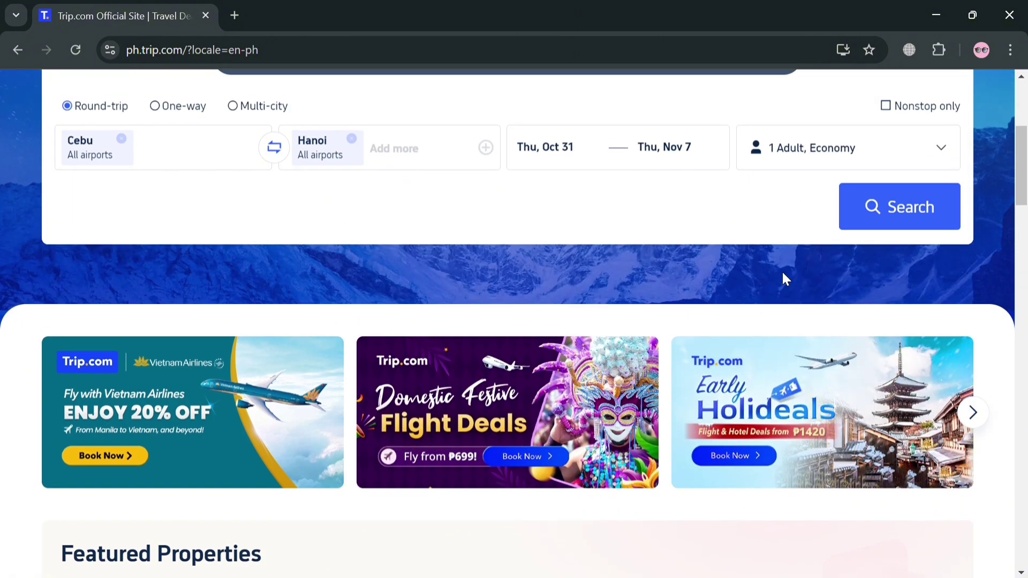
Step: Keep the passengers at 1 adult, with no child or infant
click(830, 351)
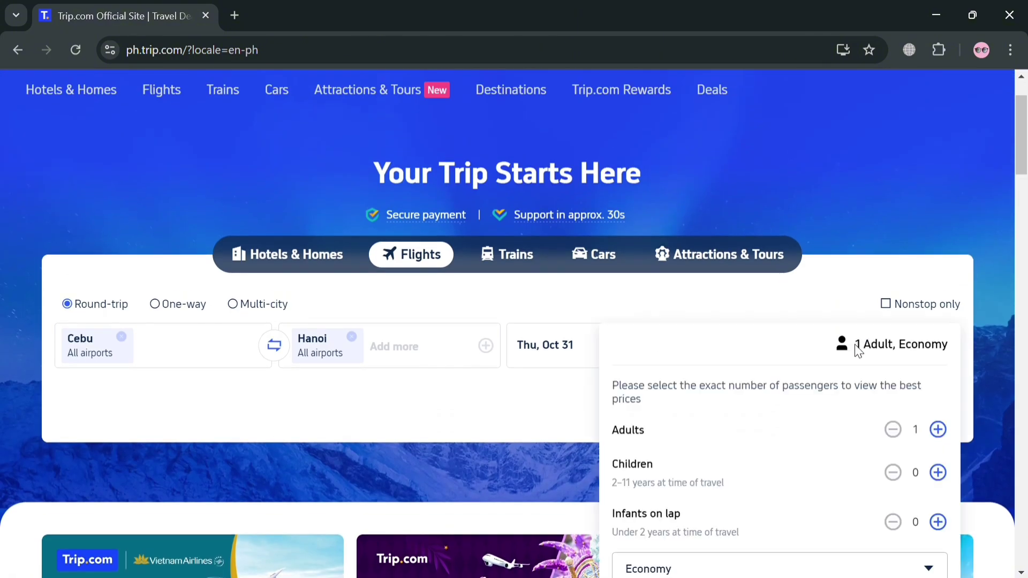
scroll(867, 432, down, 2)
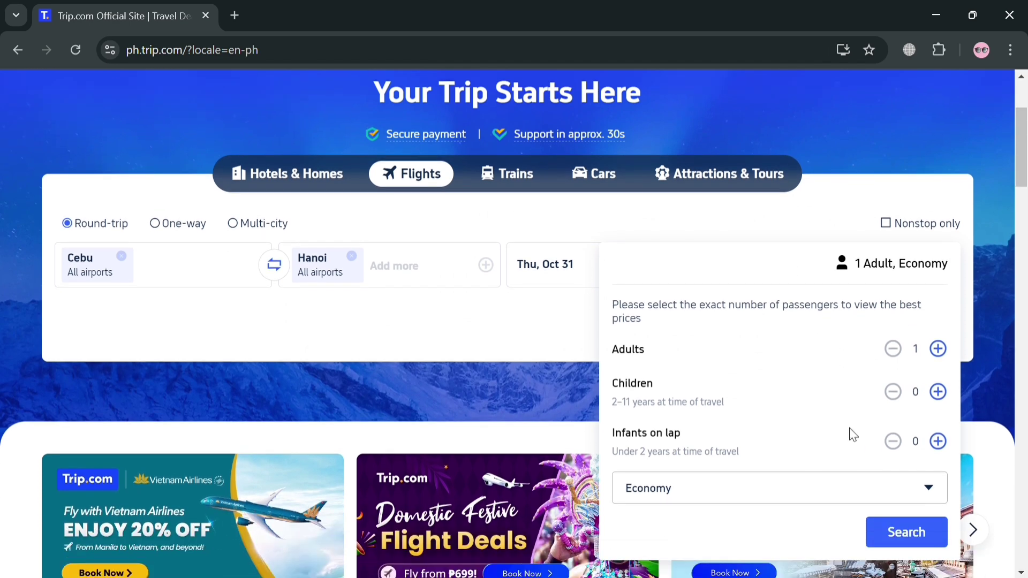
scroll(946, 309, down, 3)
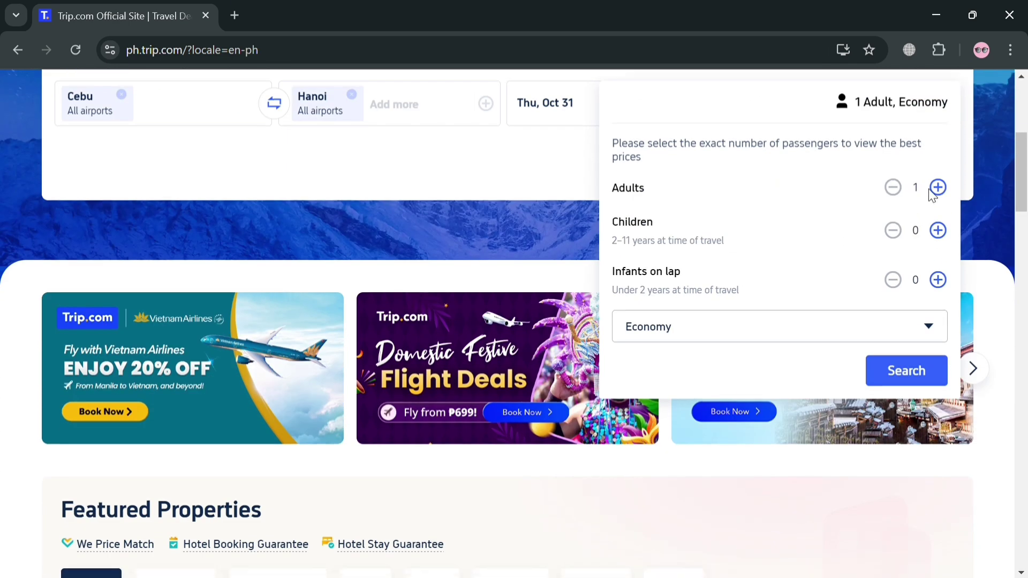
scroll(935, 194, up, 2)
click(939, 311)
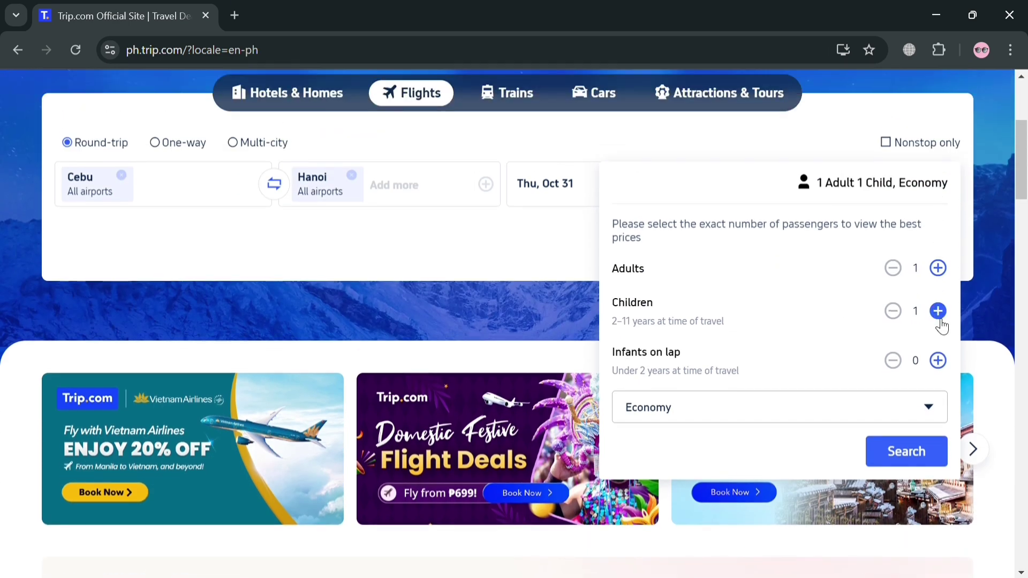
click(893, 312)
click(938, 360)
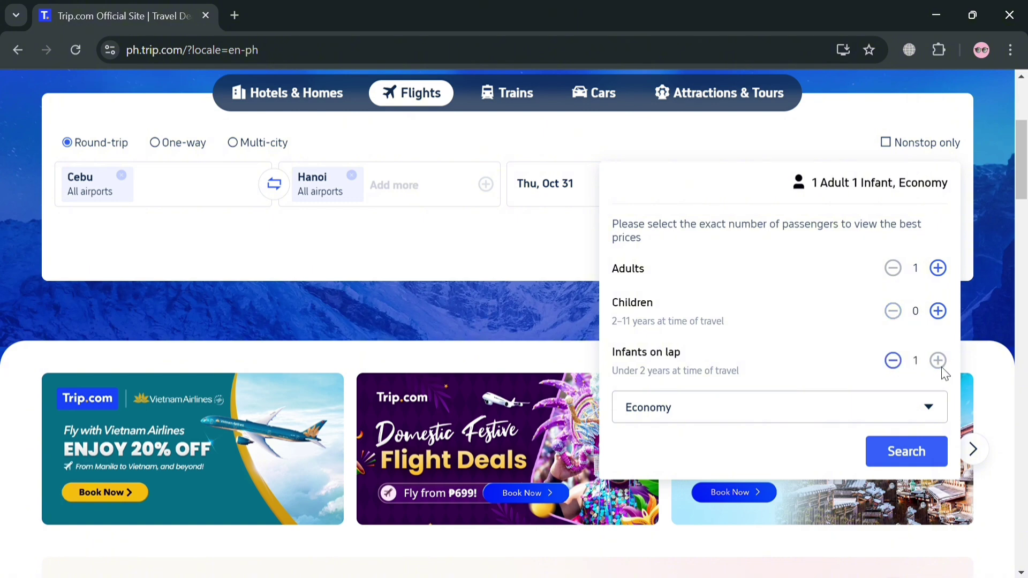
click(895, 361)
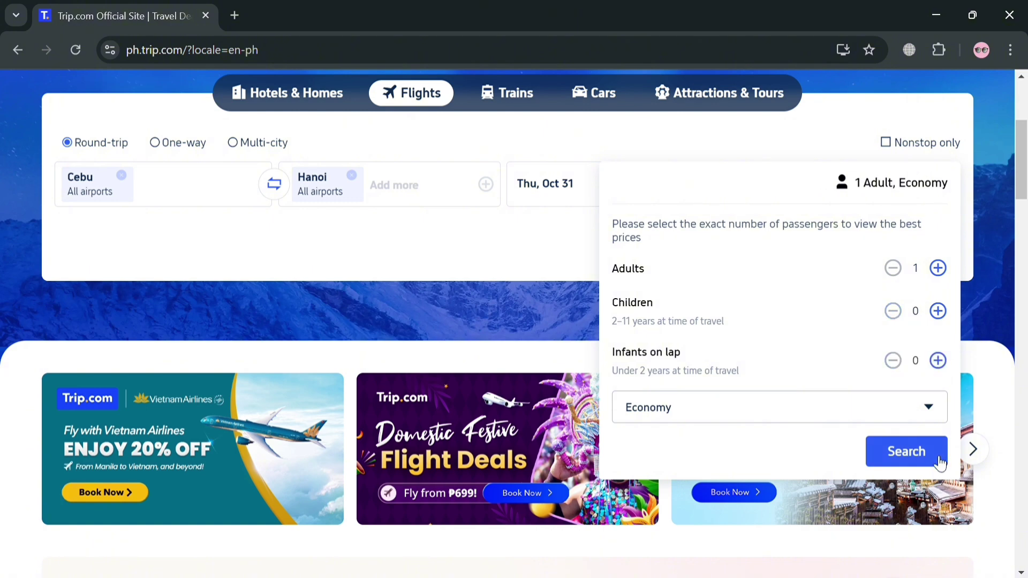
Step: Choose Business as the cabin class and run the Cebu to Hanoi search
click(902, 417)
scroll(892, 426, down, 3)
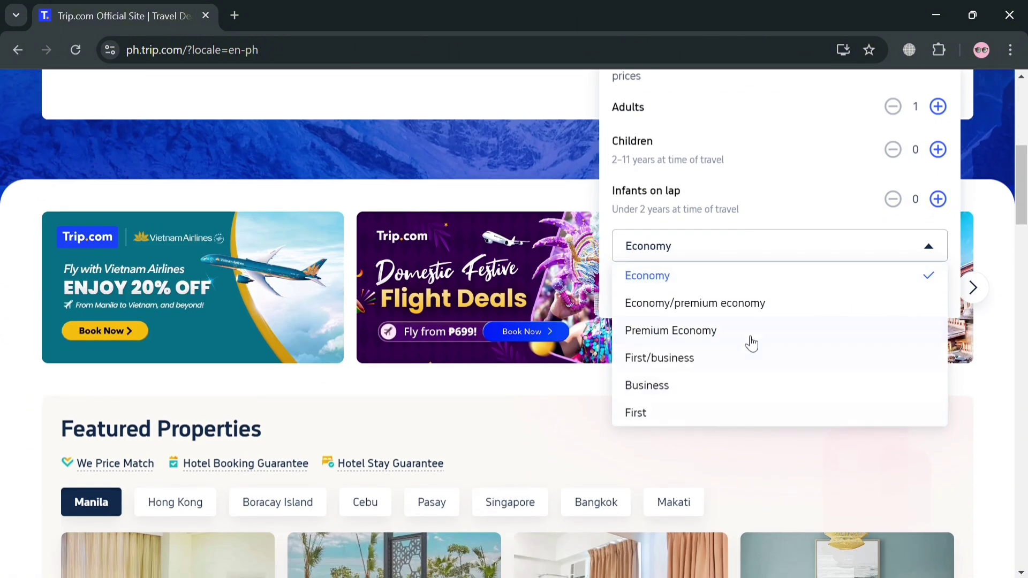
scroll(752, 343, down, 2)
scroll(749, 336, down, 3)
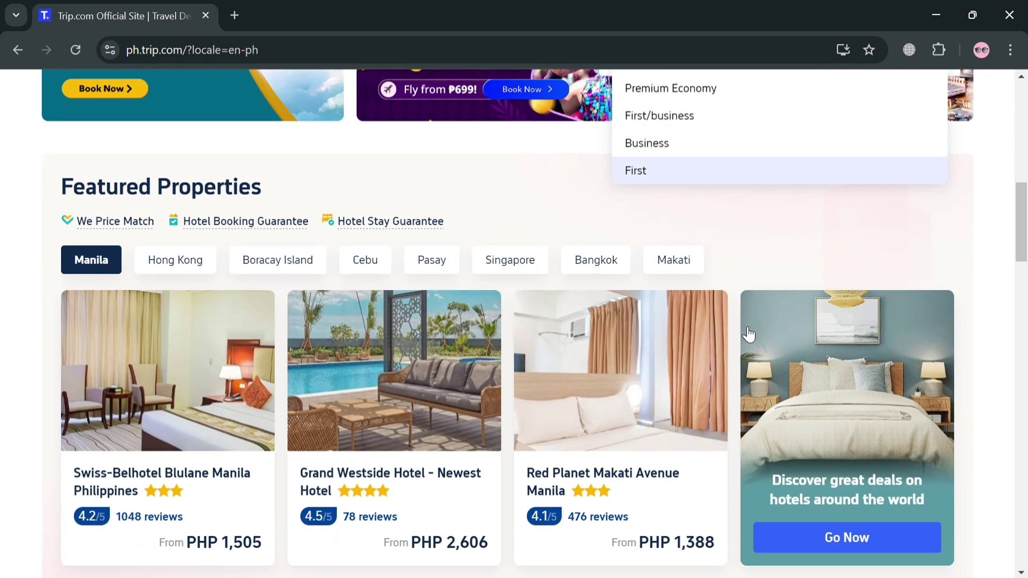
scroll(746, 330, up, 3)
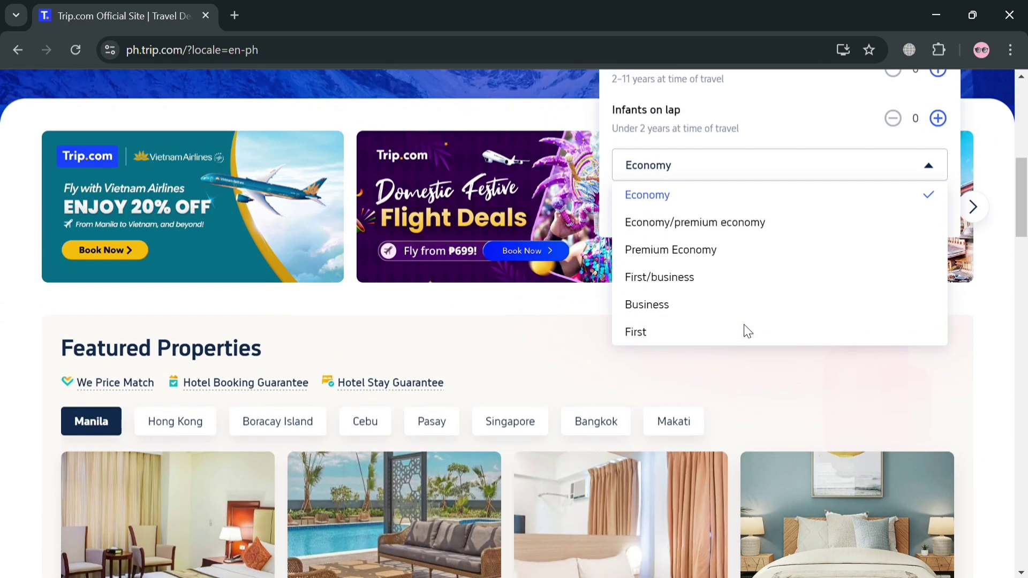
click(770, 302)
scroll(911, 242, up, 5)
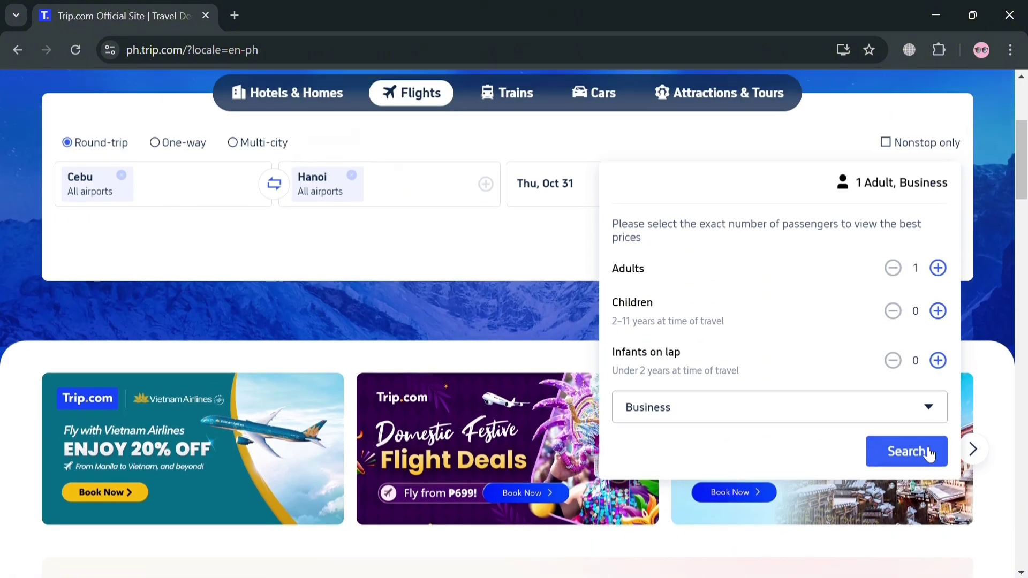
click(922, 461)
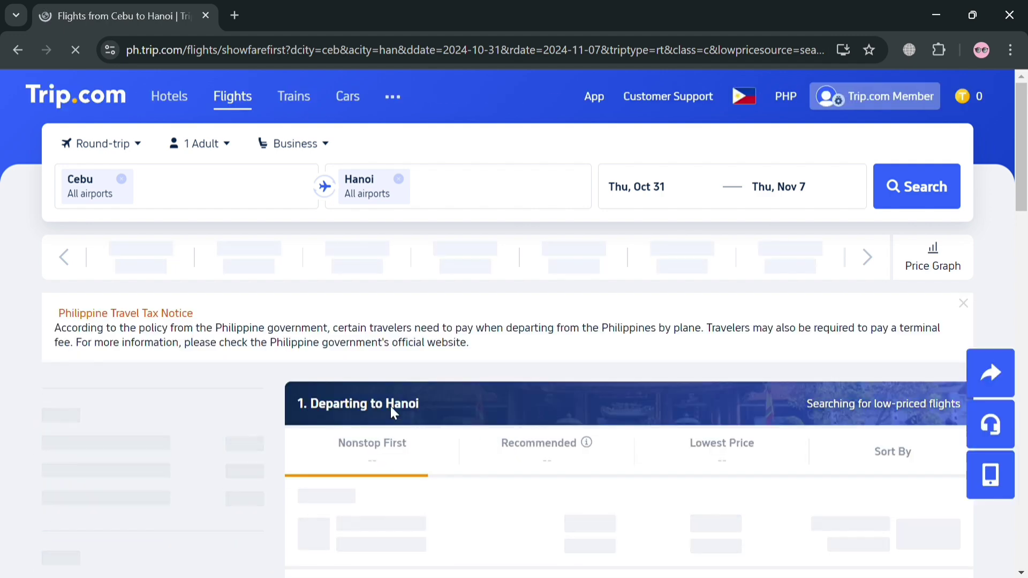
Step: Dismiss the notifications prompt and sort flights by Lowest Price, led by PHP 62,765 Cathay Pacific
scroll(351, 390, down, 3)
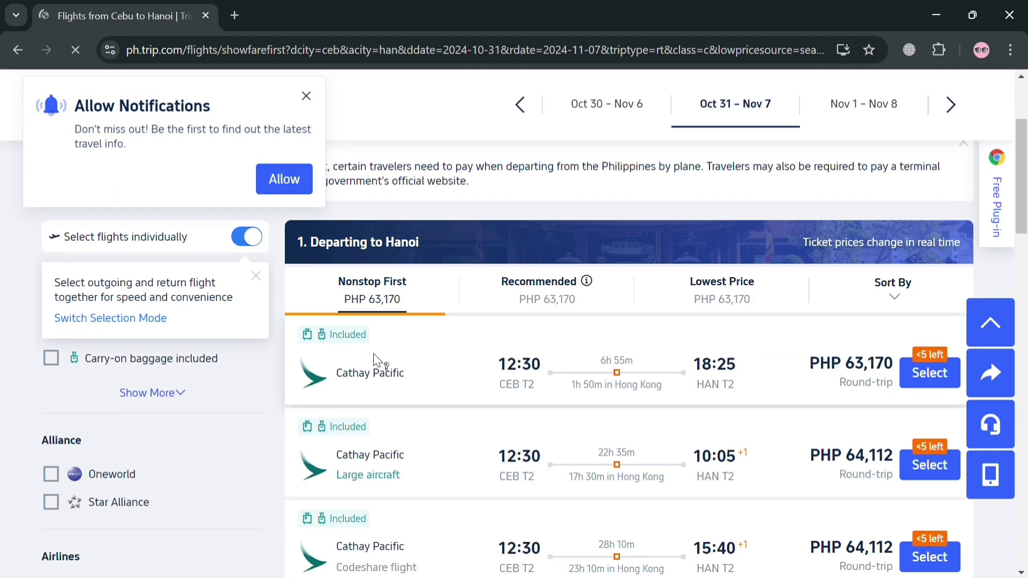
click(306, 97)
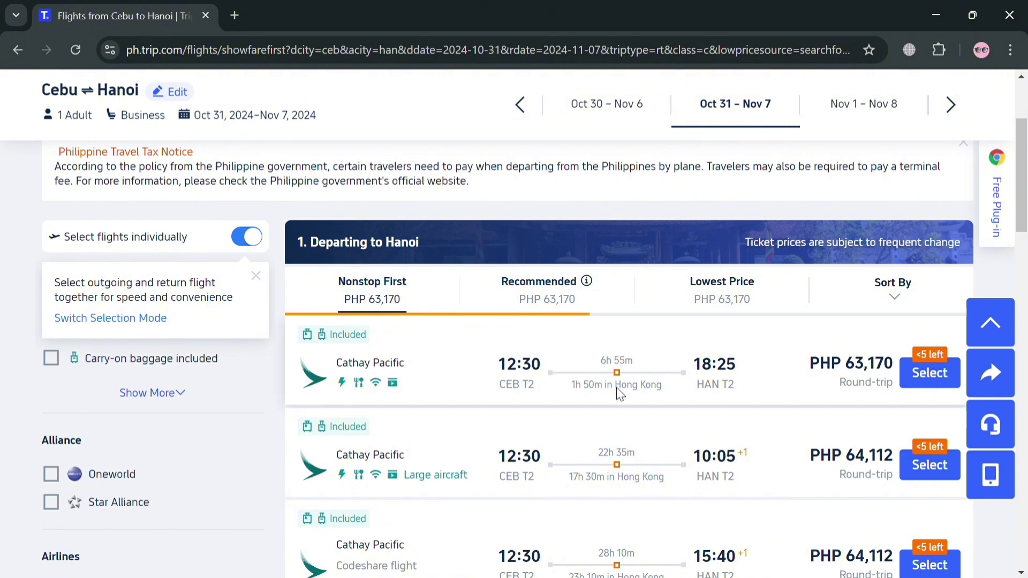
mouse_move(616, 390)
scroll(620, 395, down, 3)
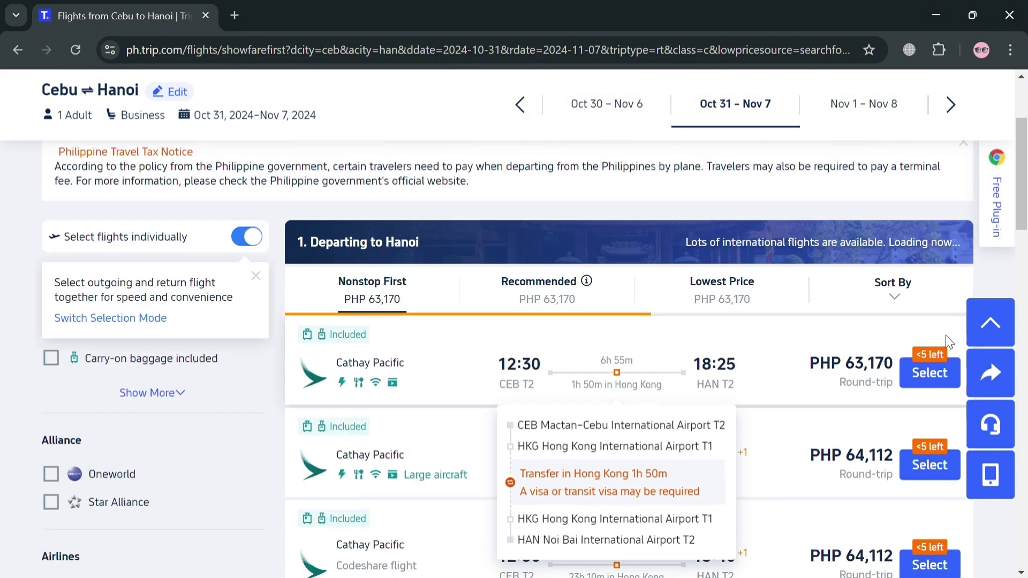
scroll(929, 369, up, 1)
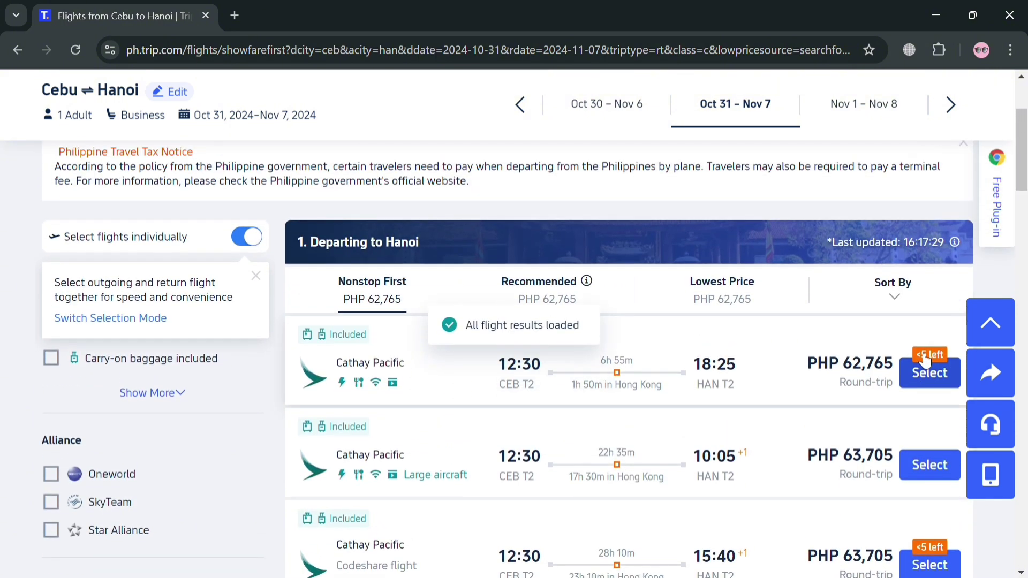
click(893, 284)
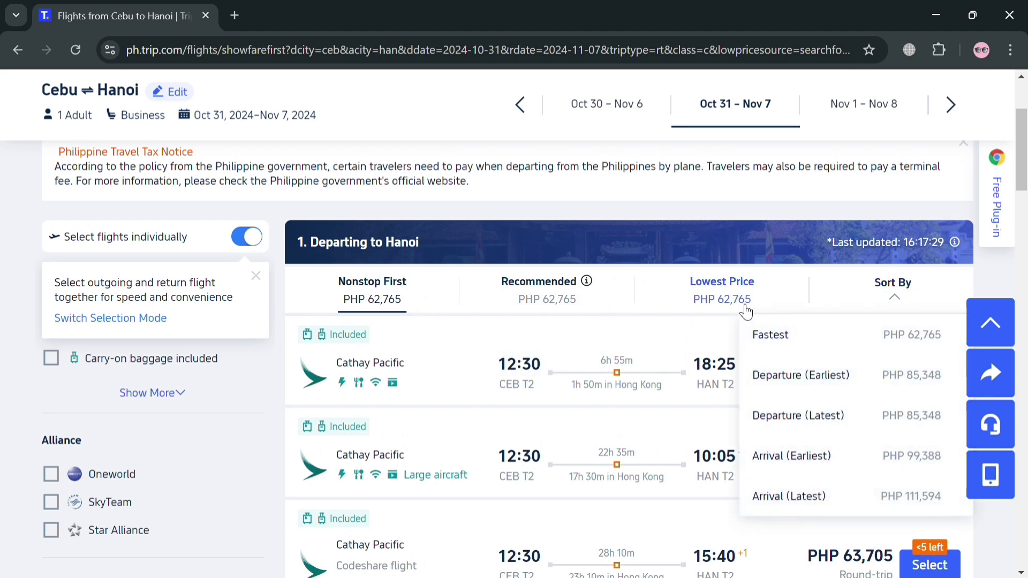
click(744, 311)
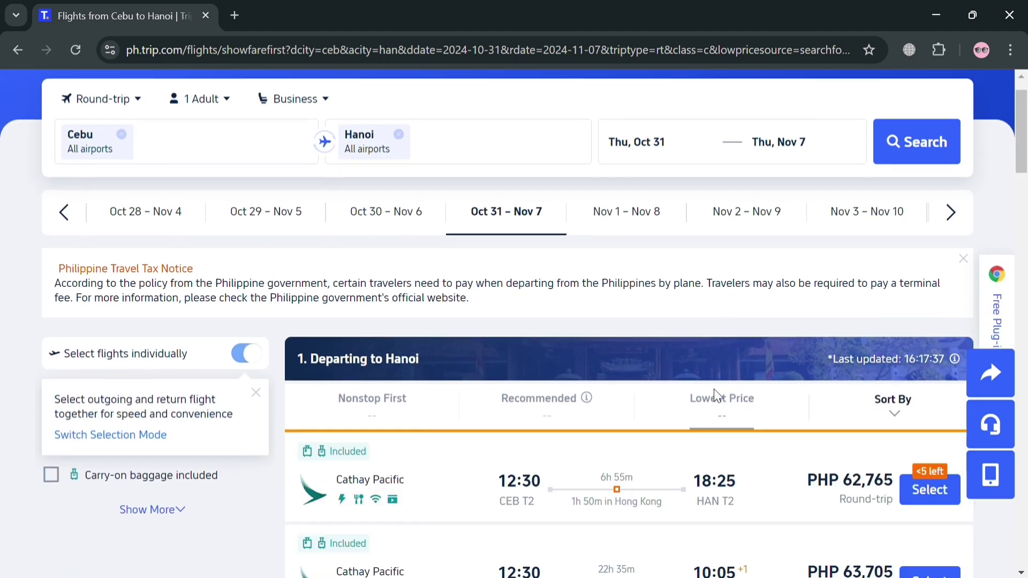
scroll(720, 395, down, 3)
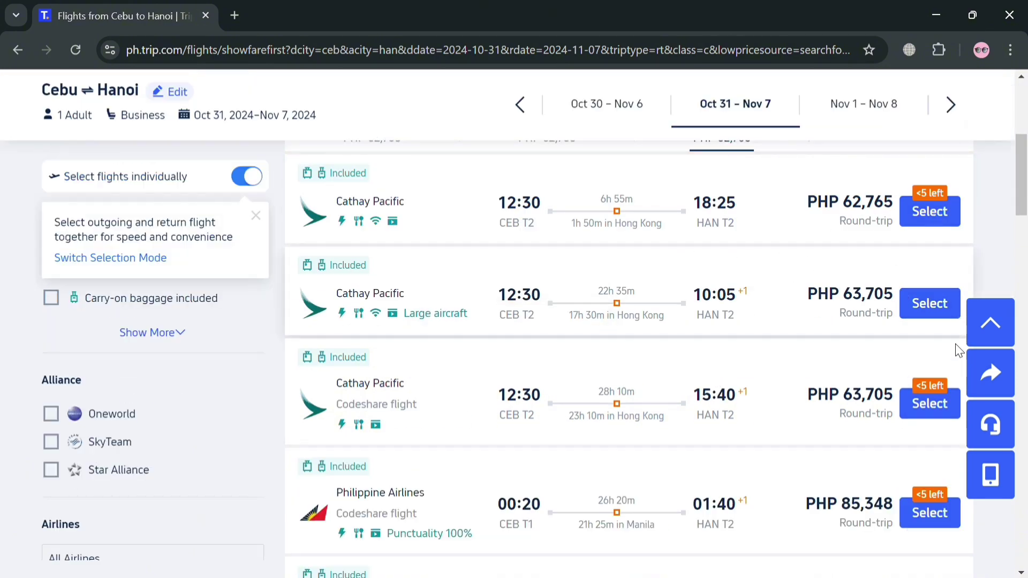
scroll(933, 412, down, 8)
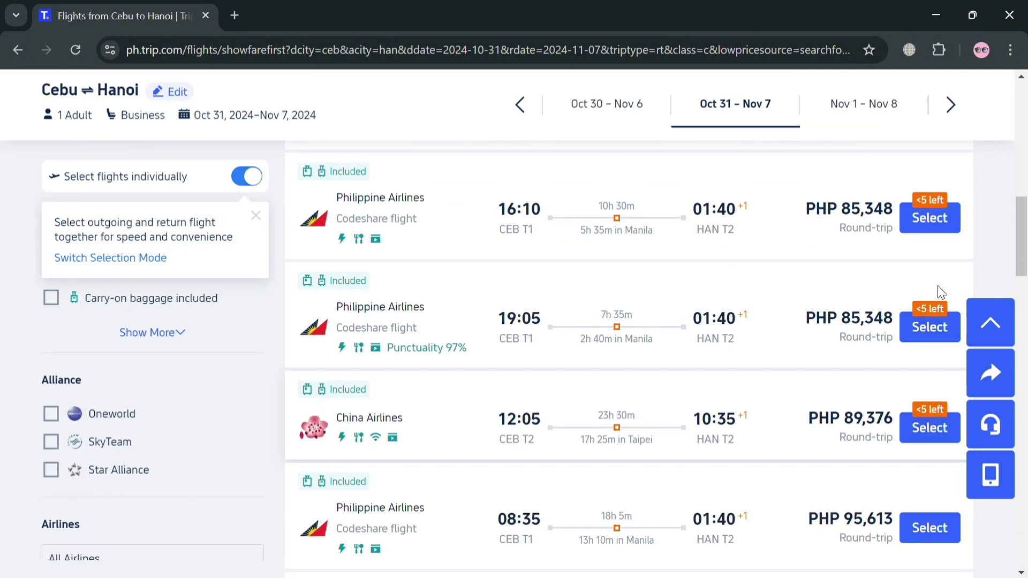
scroll(939, 332, up, 6)
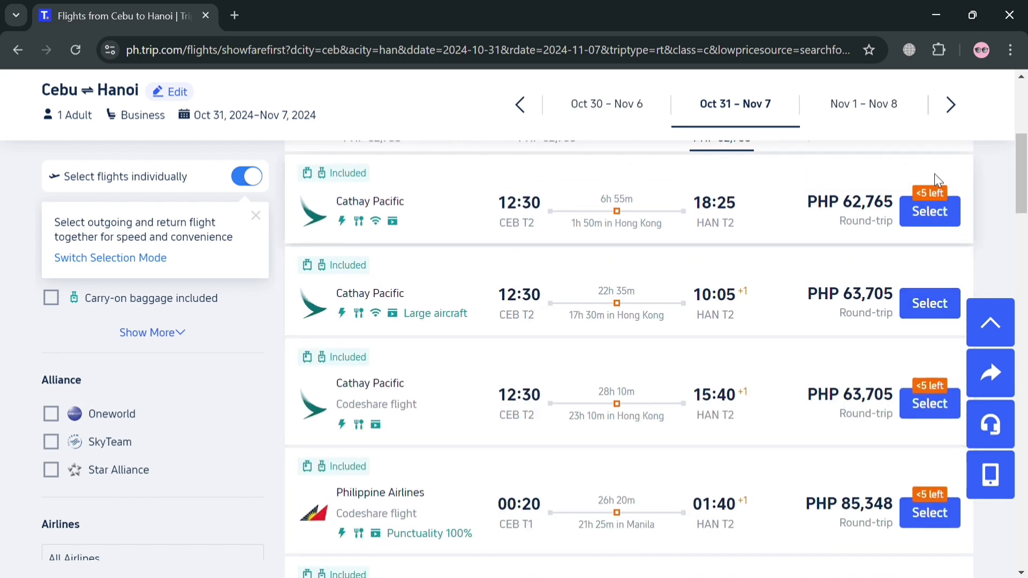
Step: Choose the 12:30 Cathay Pacific outbound and expand fares for the 10:40 Cathay Pacific return
click(938, 214)
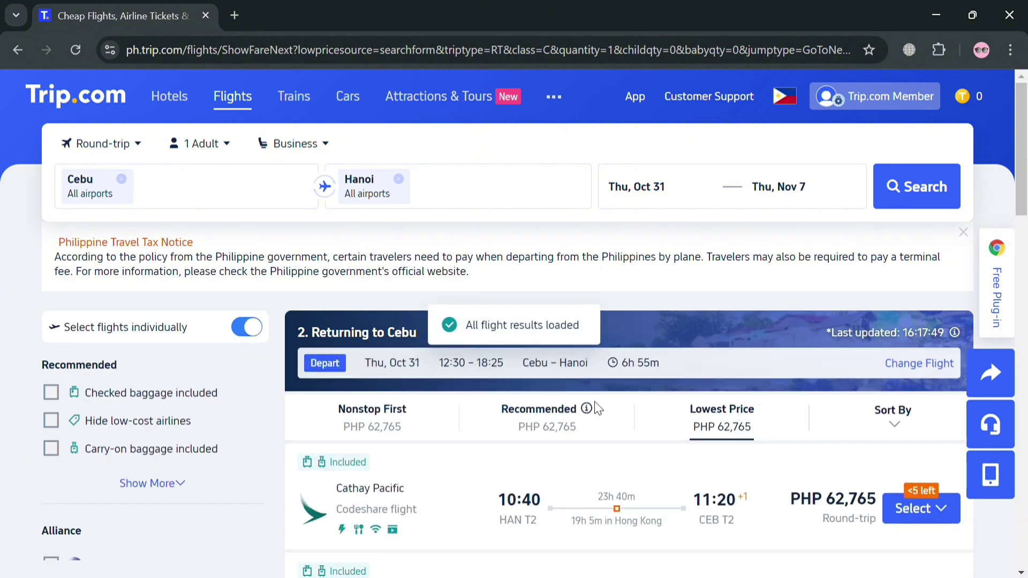
scroll(630, 376, down, 6)
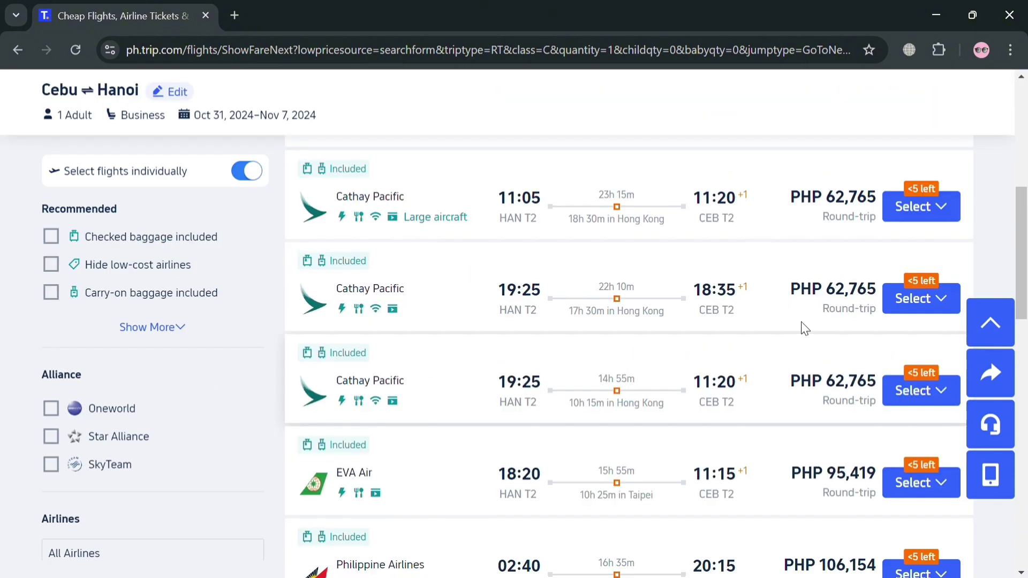
scroll(867, 306, up, 3)
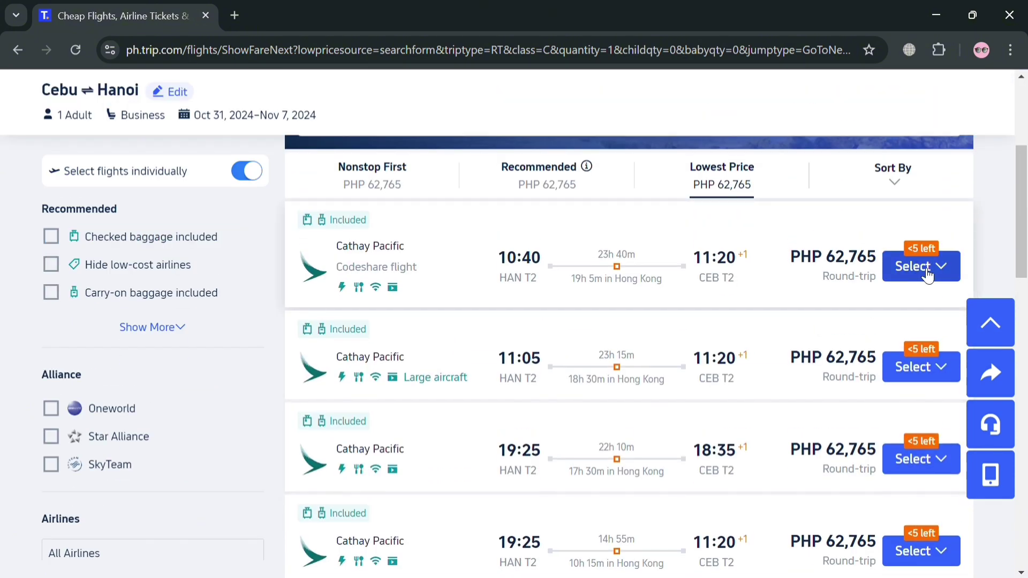
click(925, 266)
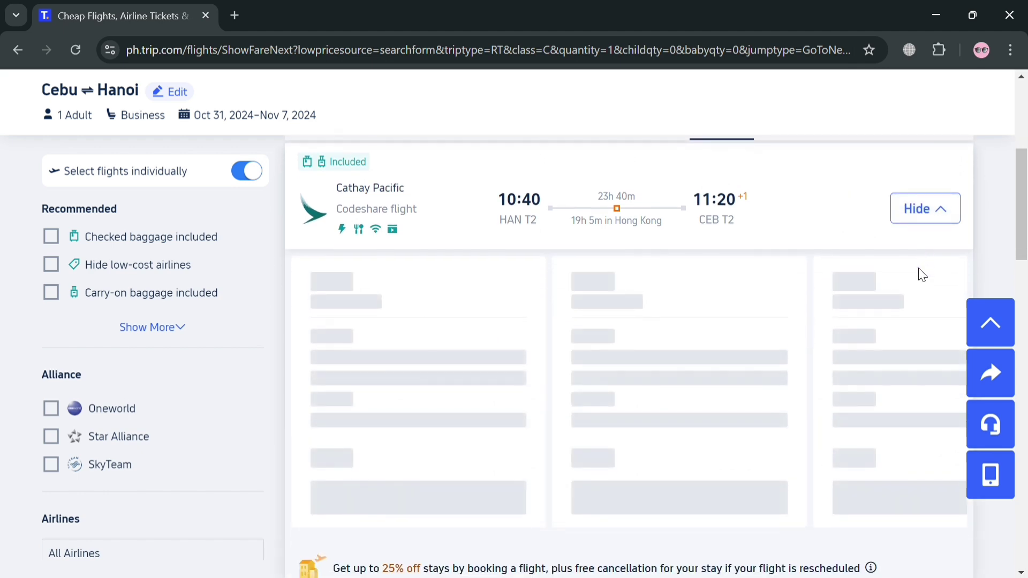
scroll(394, 408, down, 1)
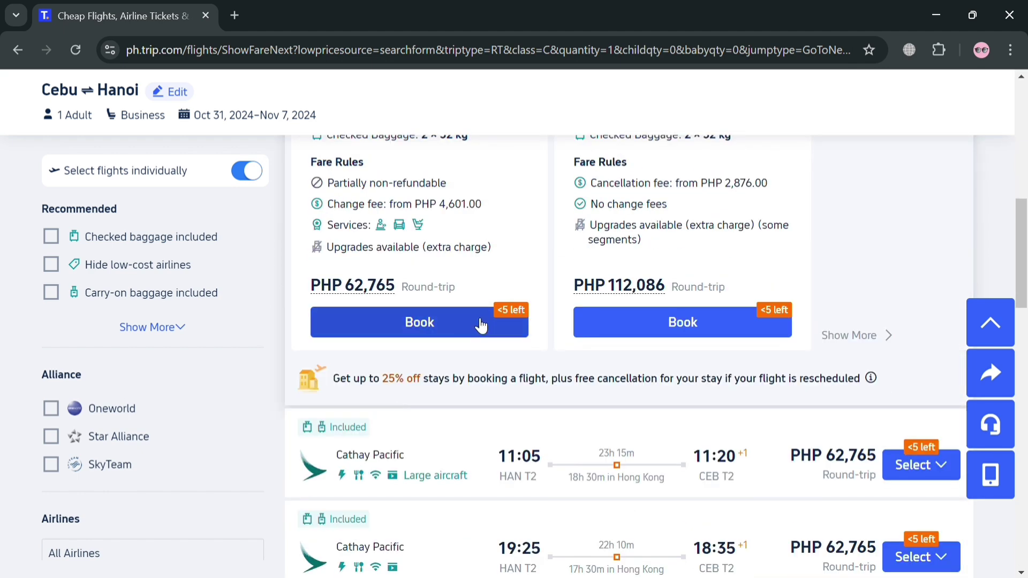
scroll(408, 331, up, 5)
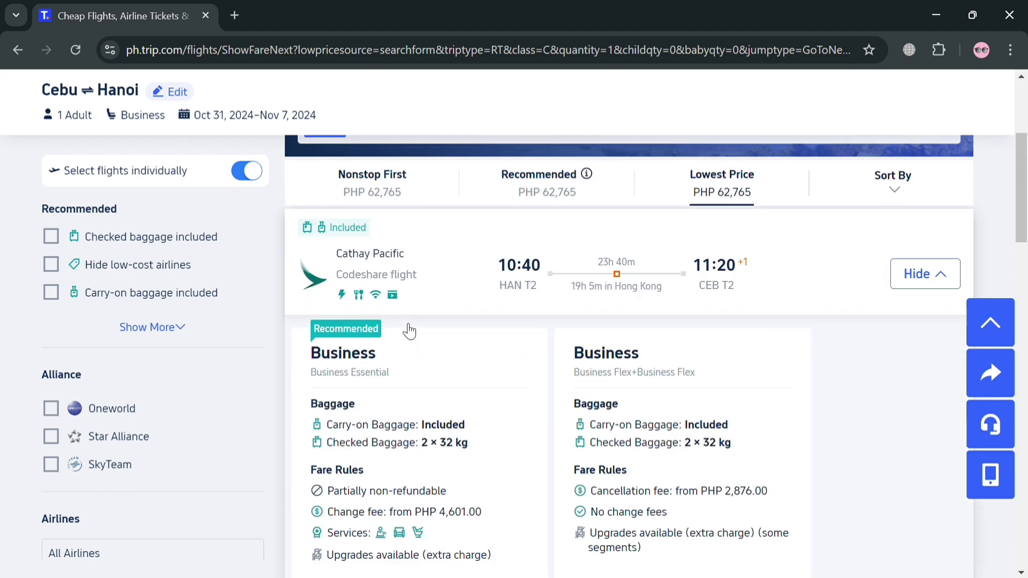
scroll(418, 354, down, 3)
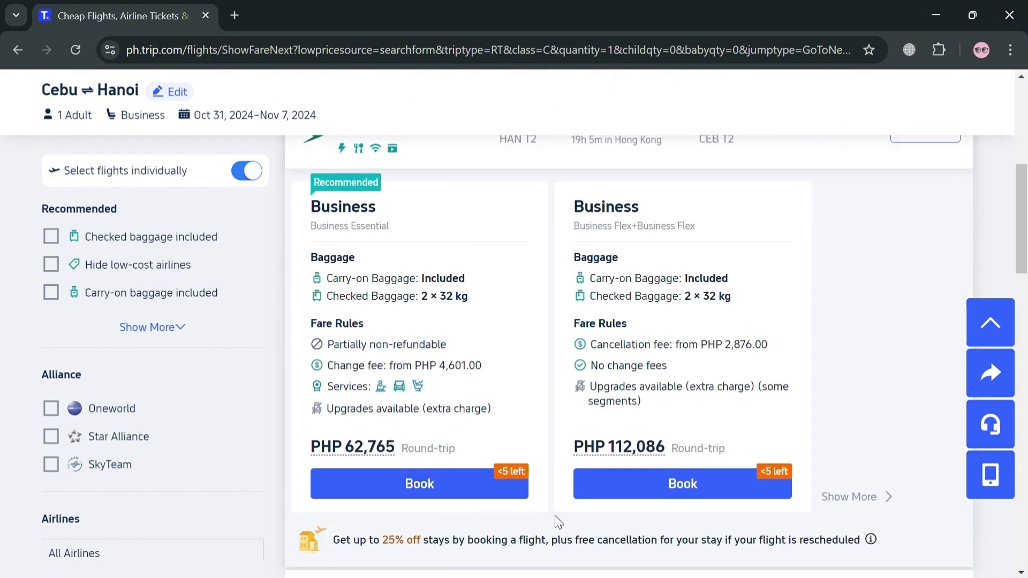
scroll(594, 380, up, 3)
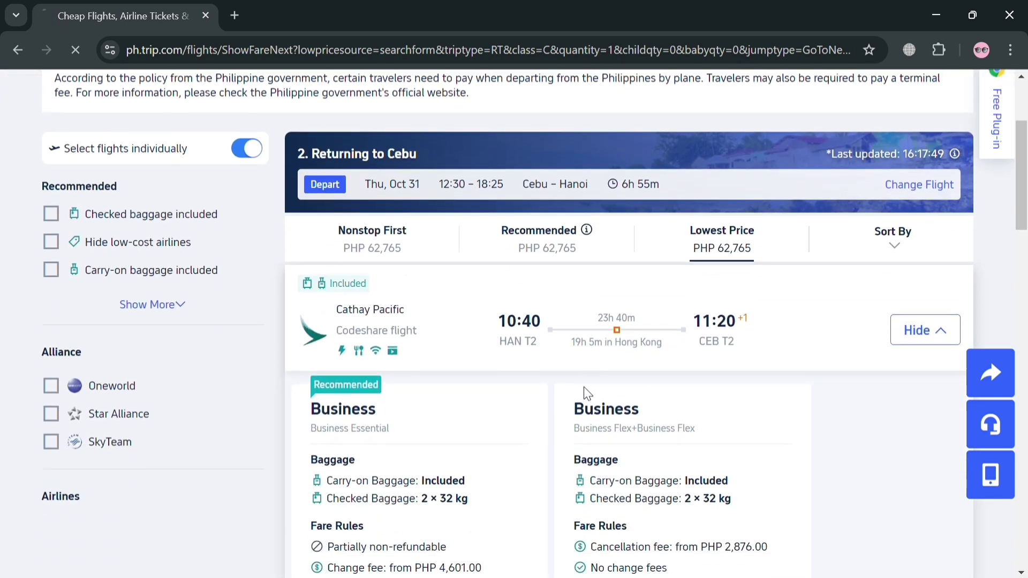
scroll(588, 393, down, 3)
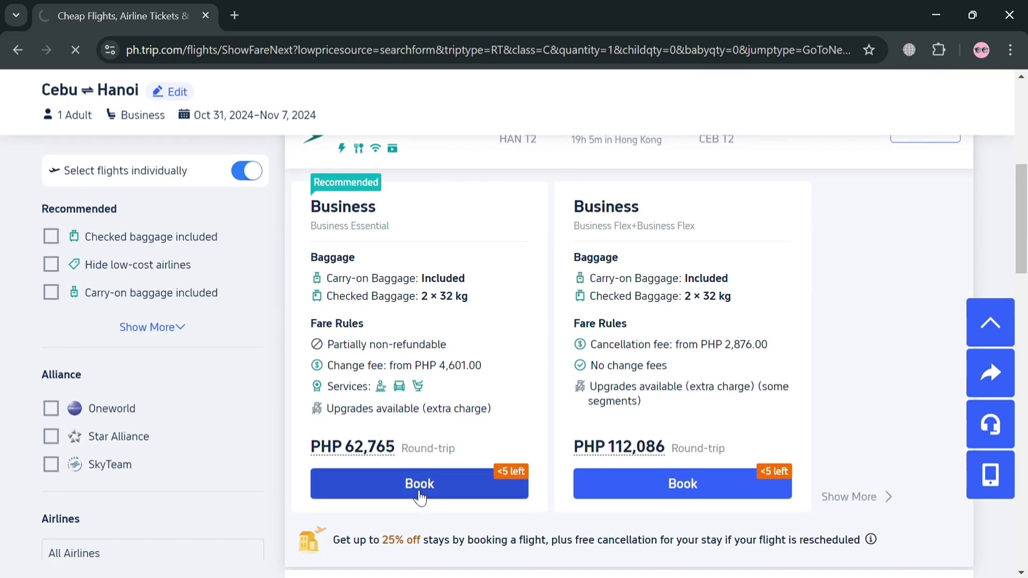
Step: Book the PHP 62,765 Business Essential fare and scroll down to Who's Traveling
click(421, 496)
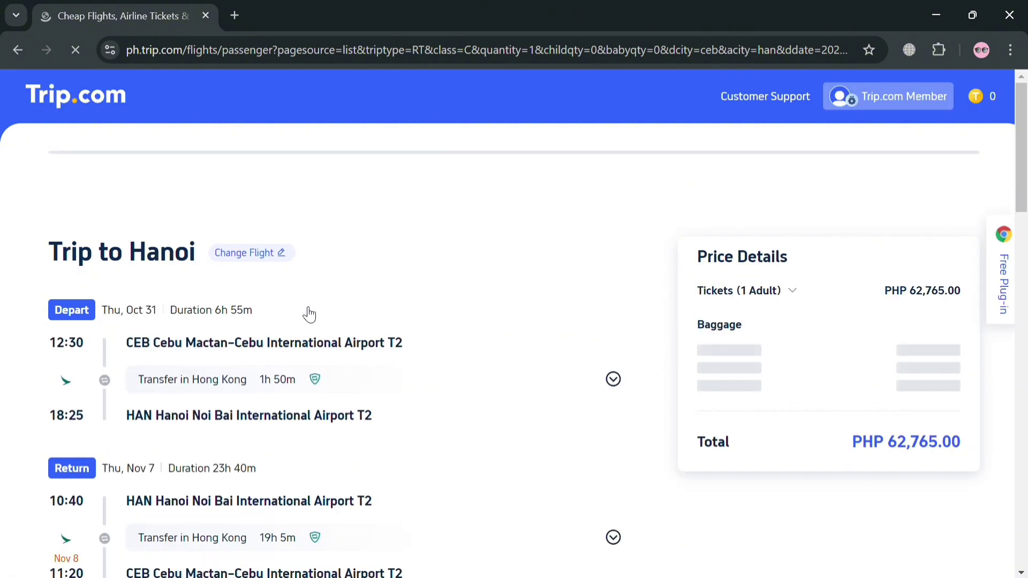
scroll(294, 362, down, 3)
scroll(319, 384, down, 5)
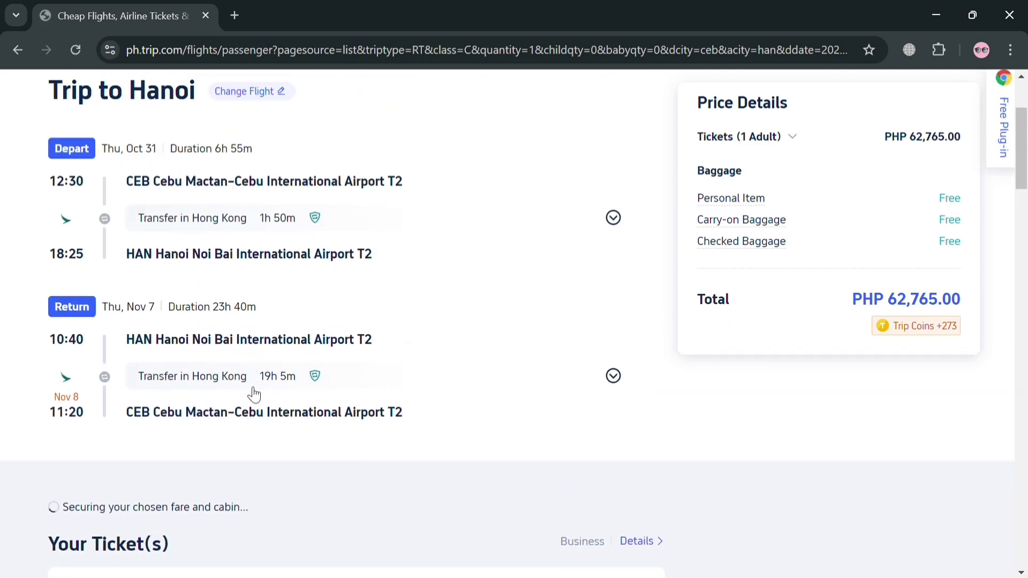
scroll(241, 393, down, 2)
scroll(402, 375, down, 1)
scroll(394, 390, down, 2)
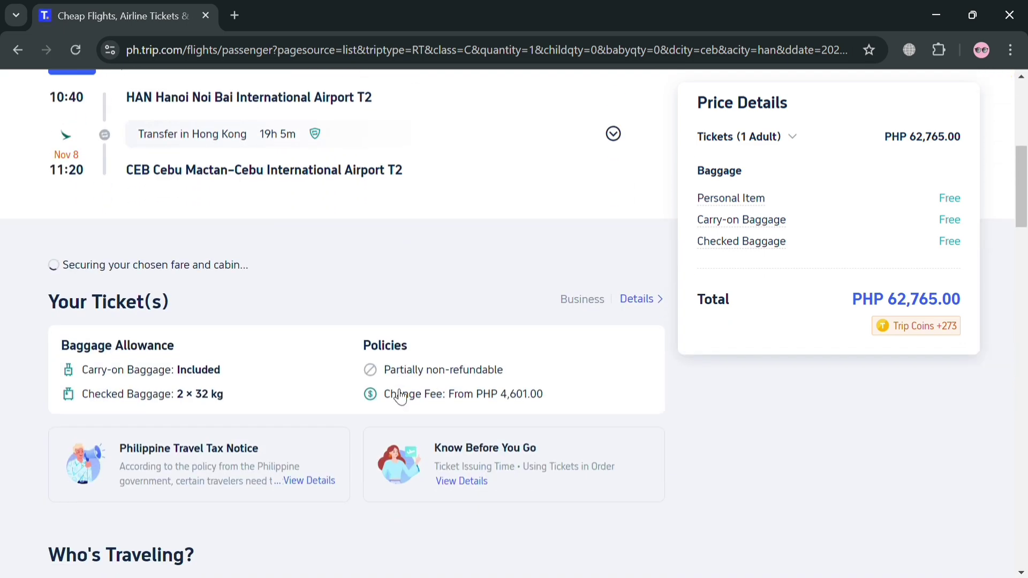
scroll(384, 383, down, 4)
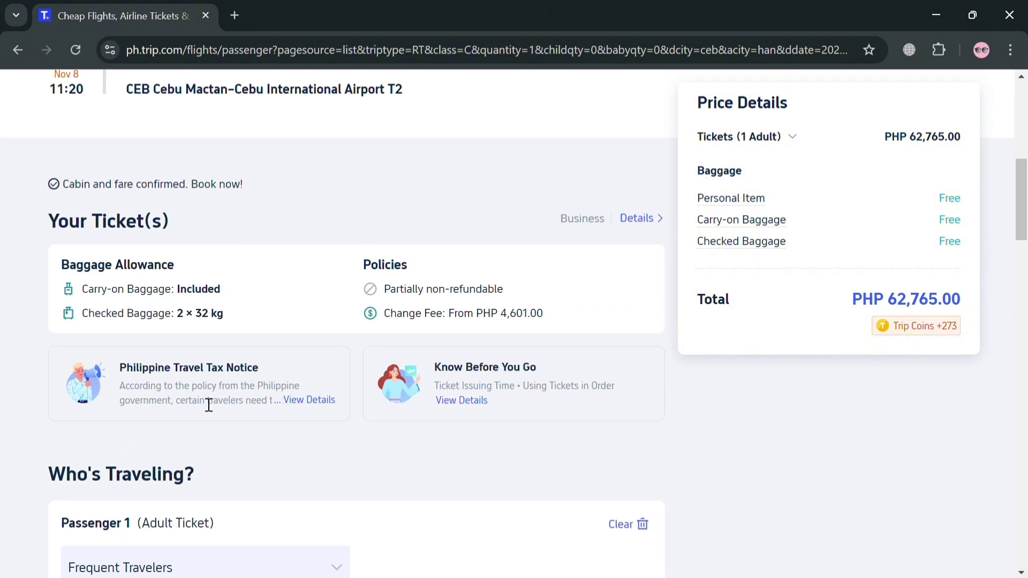
scroll(574, 390, up, 3)
scroll(791, 317, down, 9)
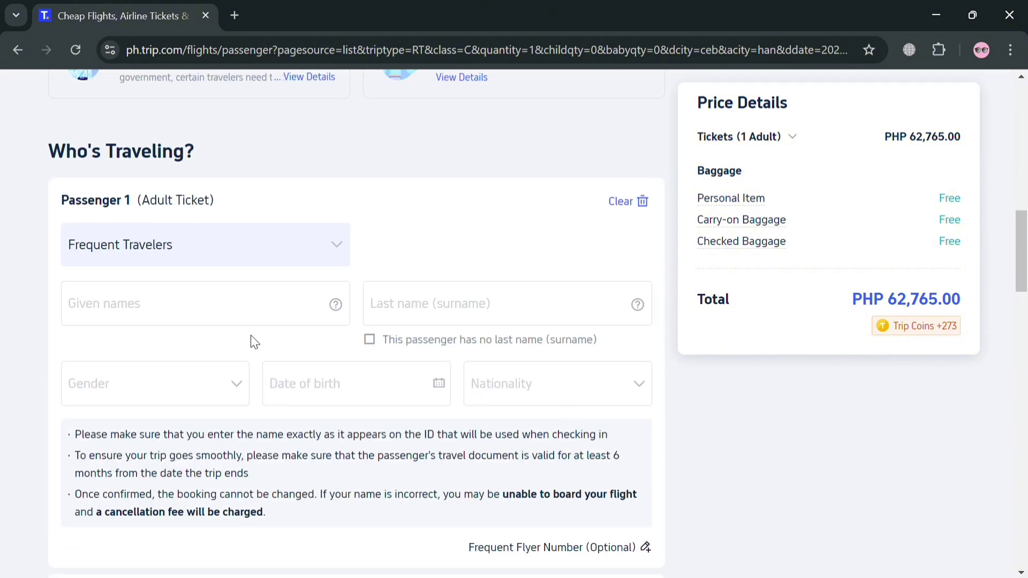
Step: Fill Passenger 1 with the saved frequent traveller's details
click(261, 318)
scroll(266, 306, down, 2)
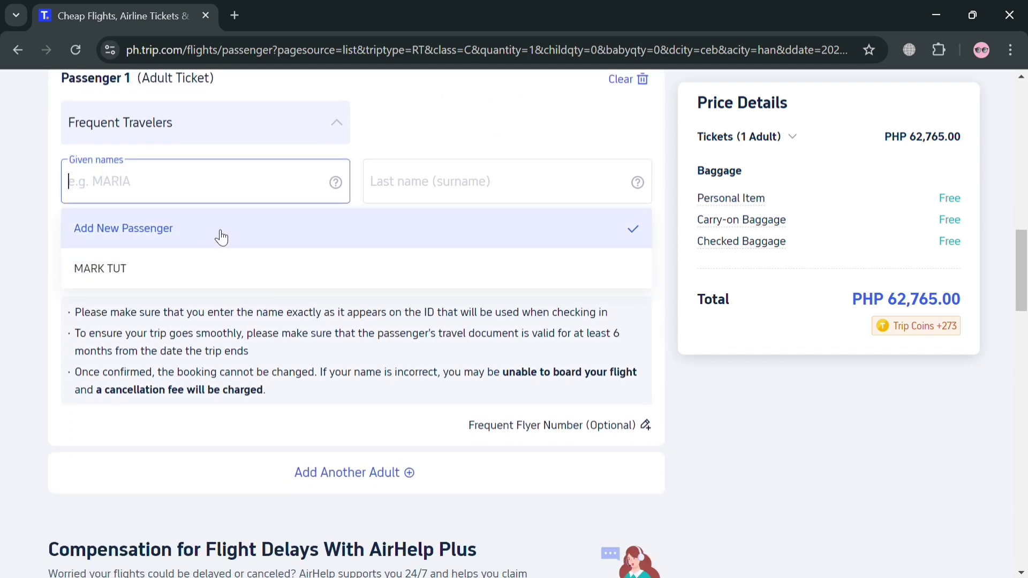
click(230, 264)
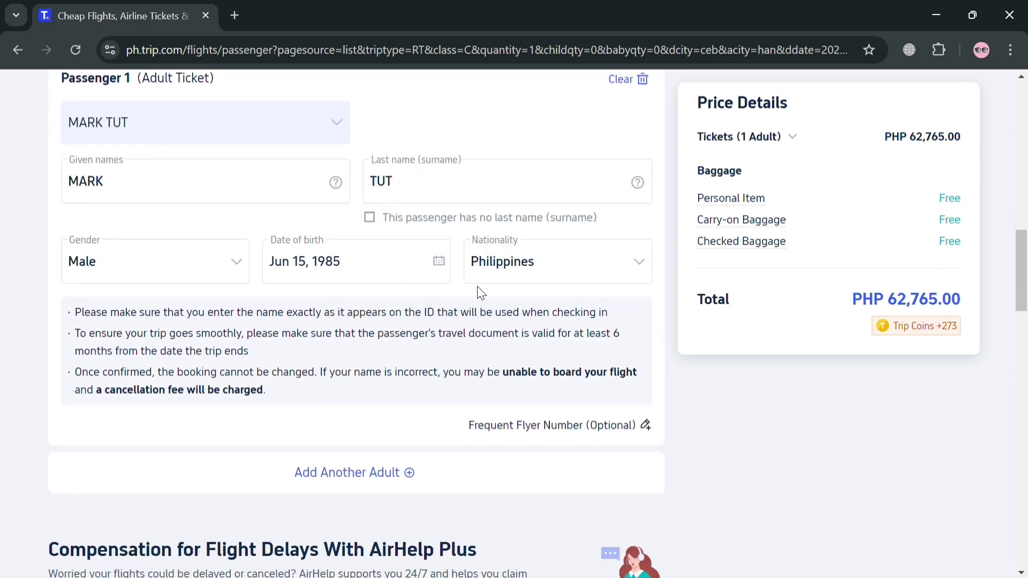
scroll(390, 393, down, 3)
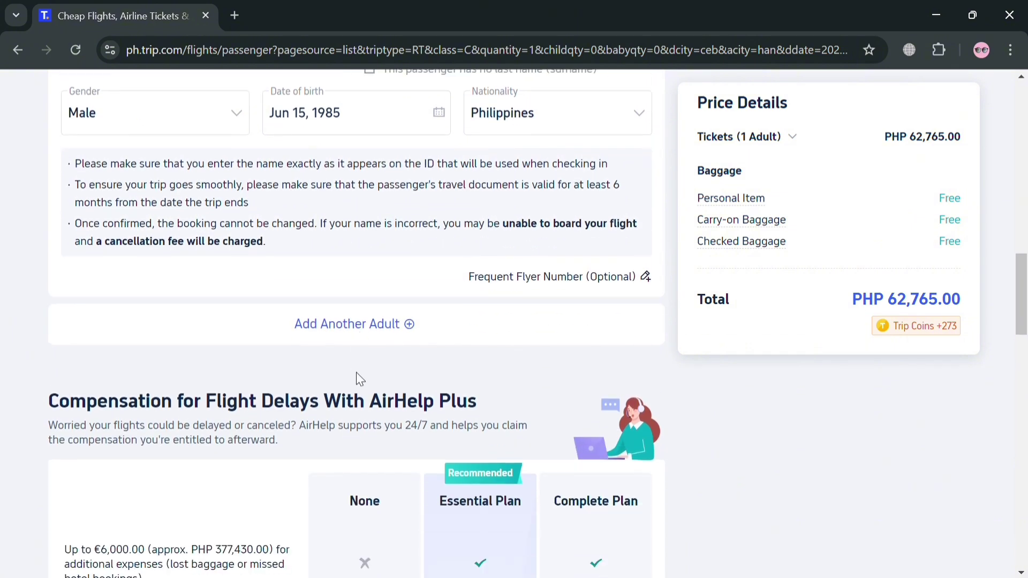
scroll(406, 312, down, 5)
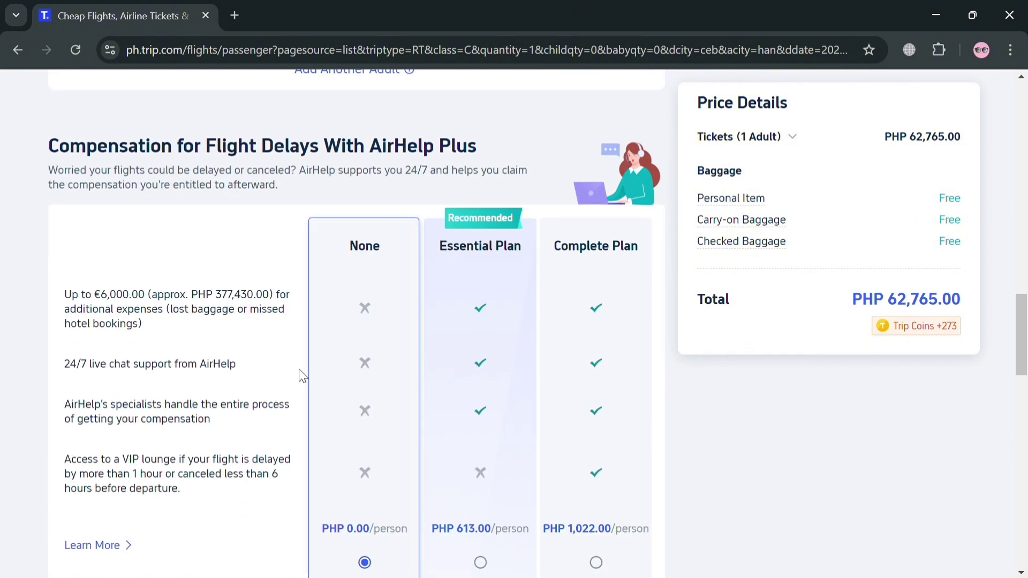
scroll(182, 385, down, 3)
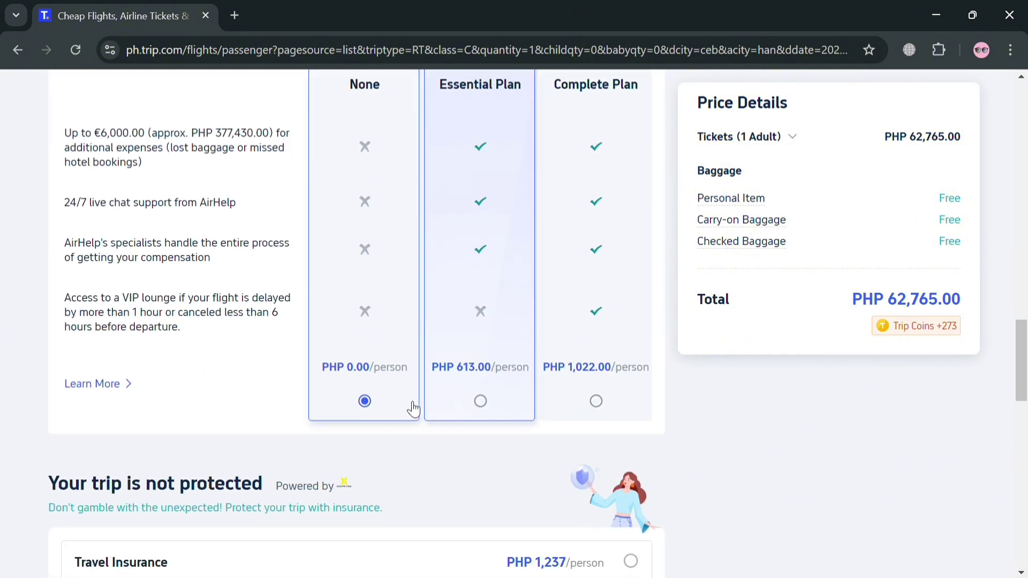
scroll(552, 399, down, 3)
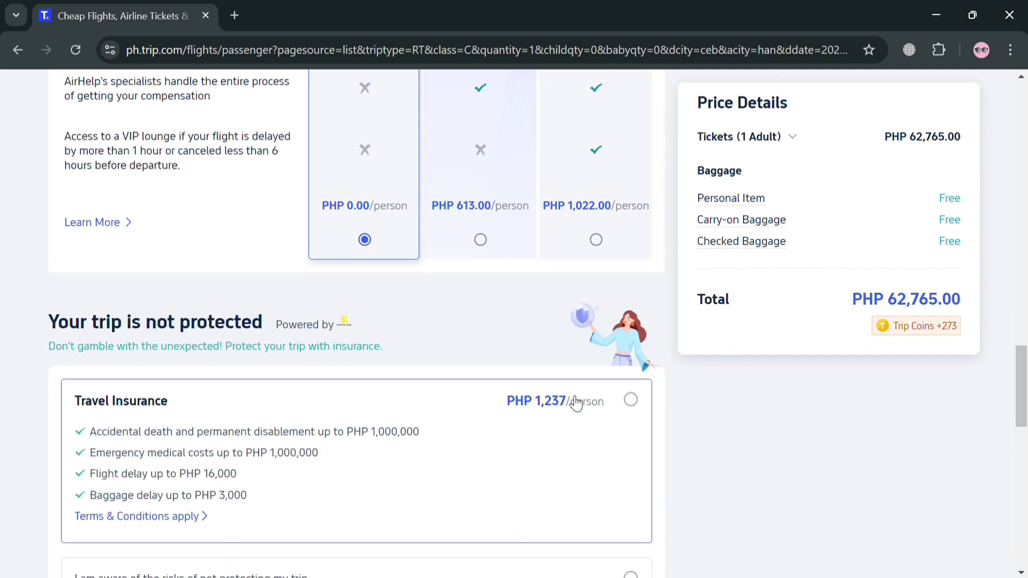
scroll(563, 405, down, 7)
scroll(577, 324, up, 3)
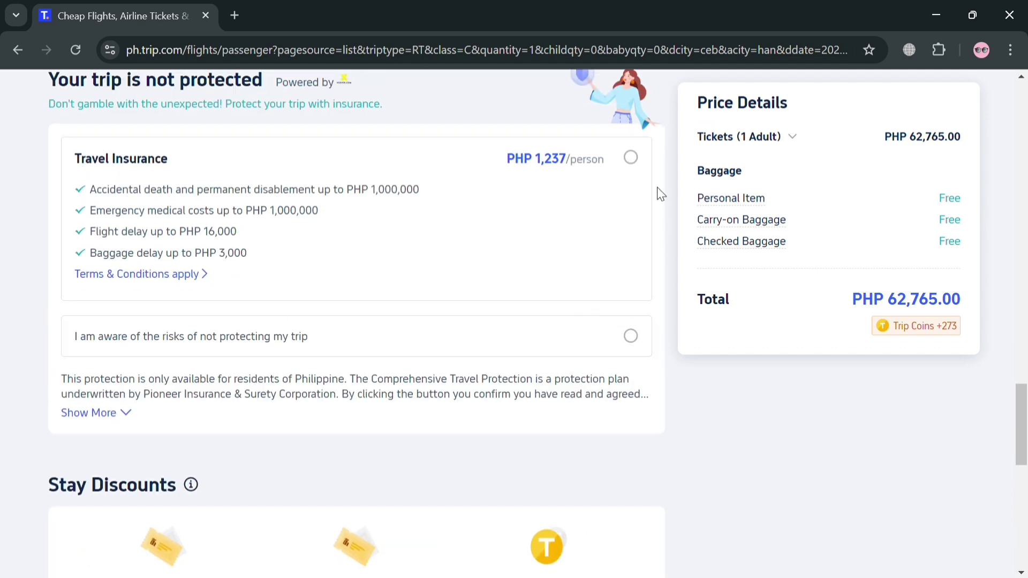
Step: Decline travel insurance with 'I am aware of the risks of not protecting my trip'
click(633, 159)
mouse_move(945, 394)
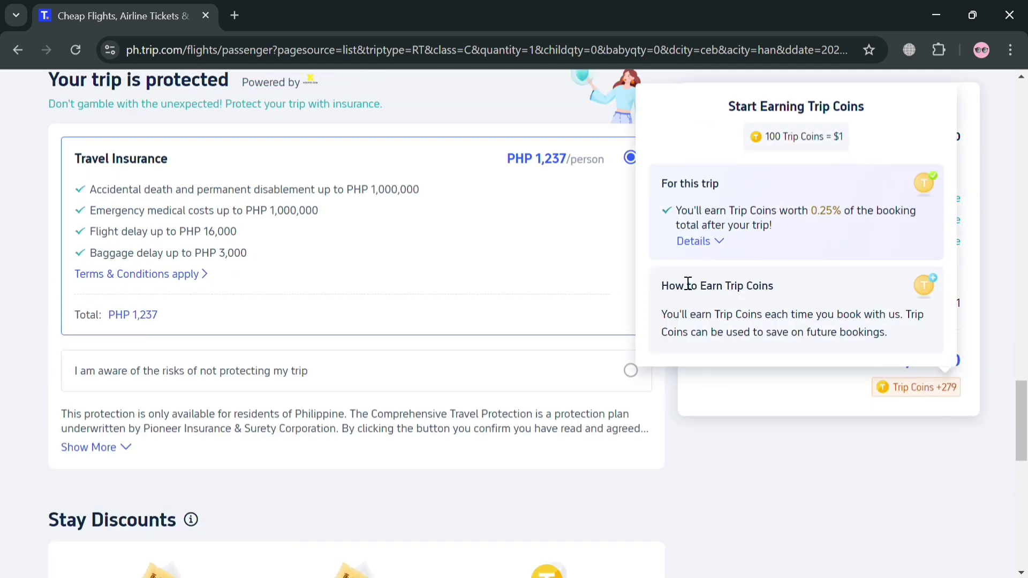
click(636, 375)
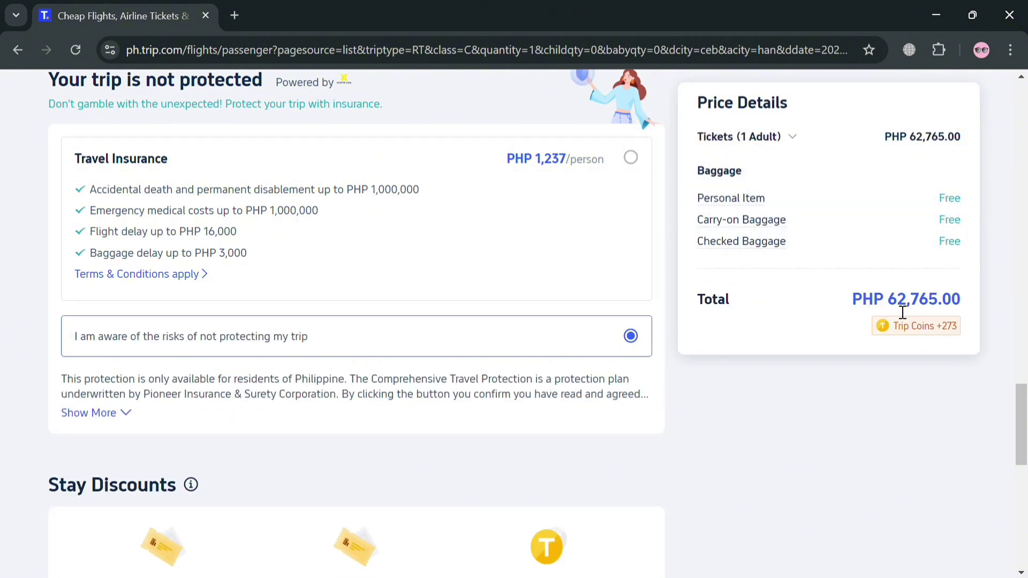
Step: Autofill the contact name, e-mail and phone, then submit the passenger form with Next
scroll(589, 404, down, 6)
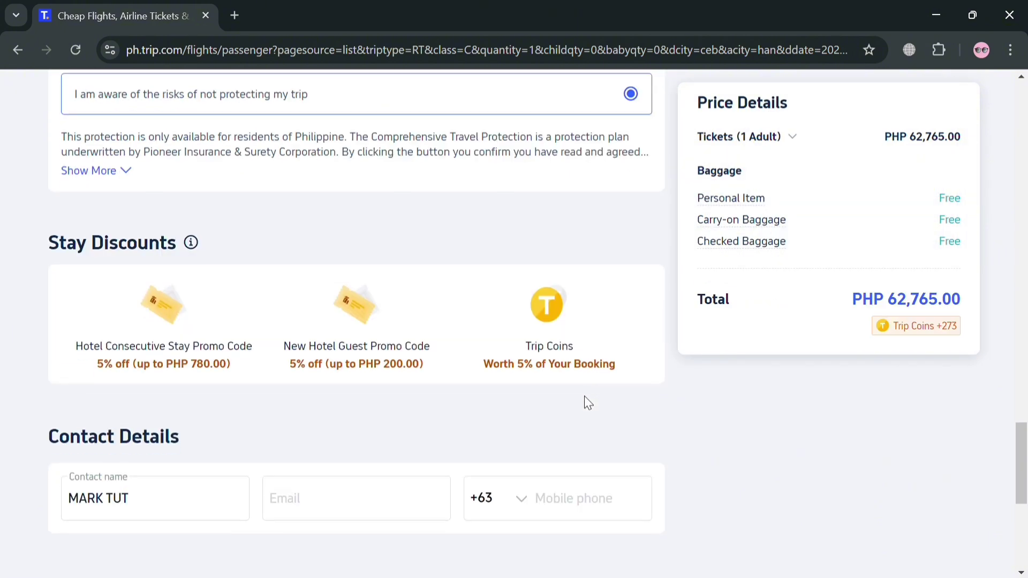
scroll(485, 448, up, 2)
scroll(282, 505, down, 2)
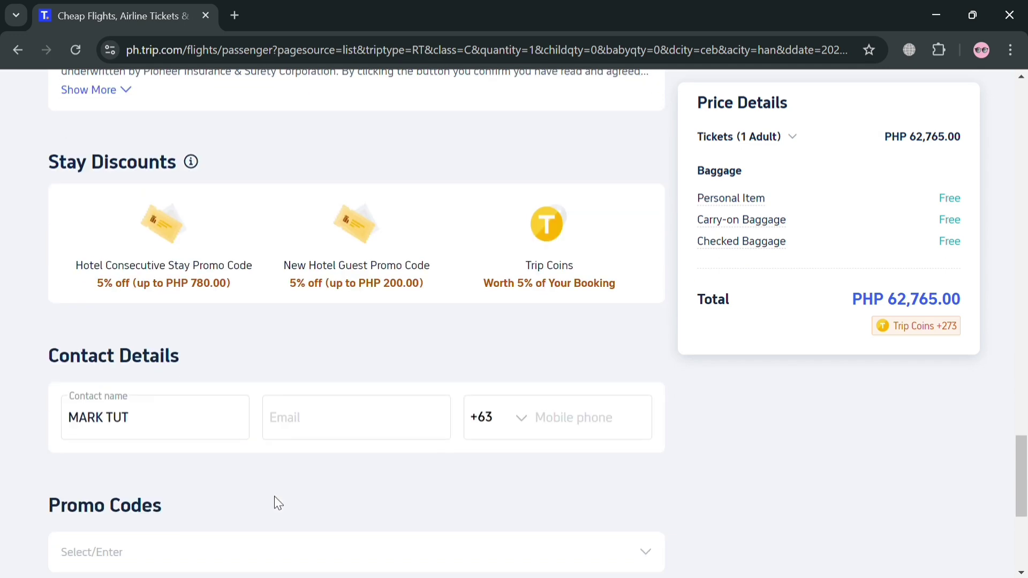
scroll(478, 410, down, 3)
click(360, 272)
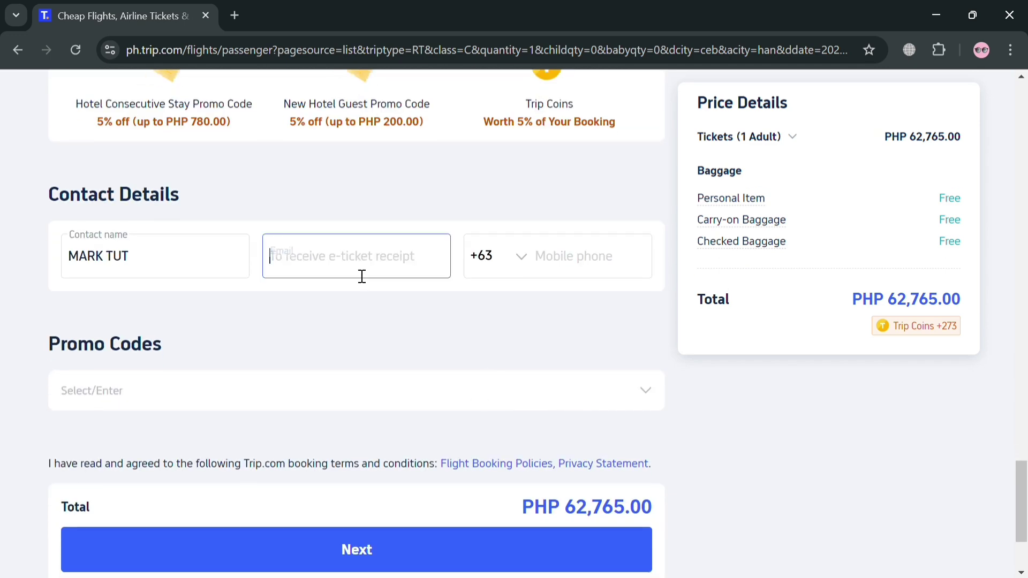
click(422, 305)
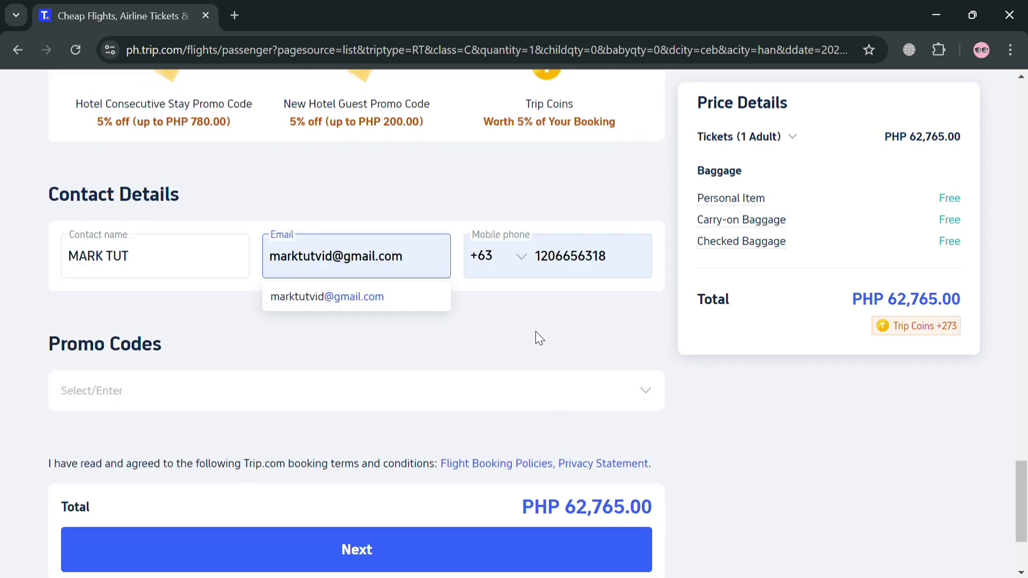
scroll(562, 353, down, 3)
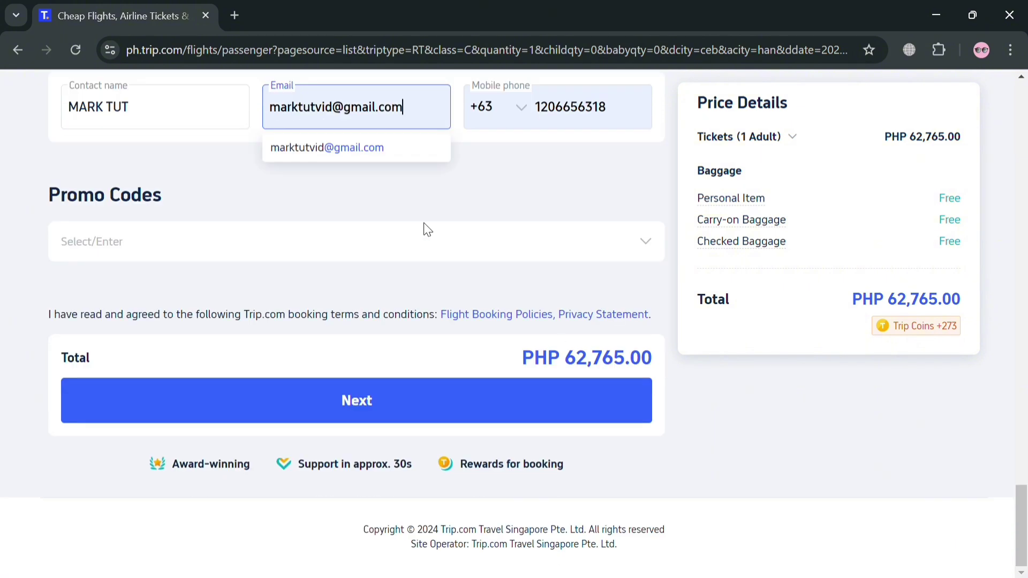
click(393, 156)
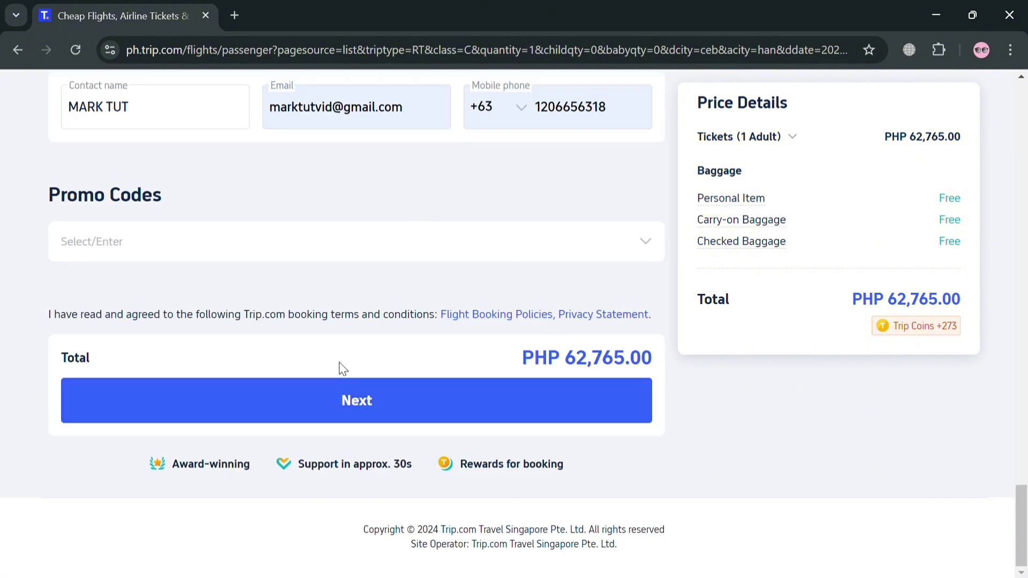
click(307, 244)
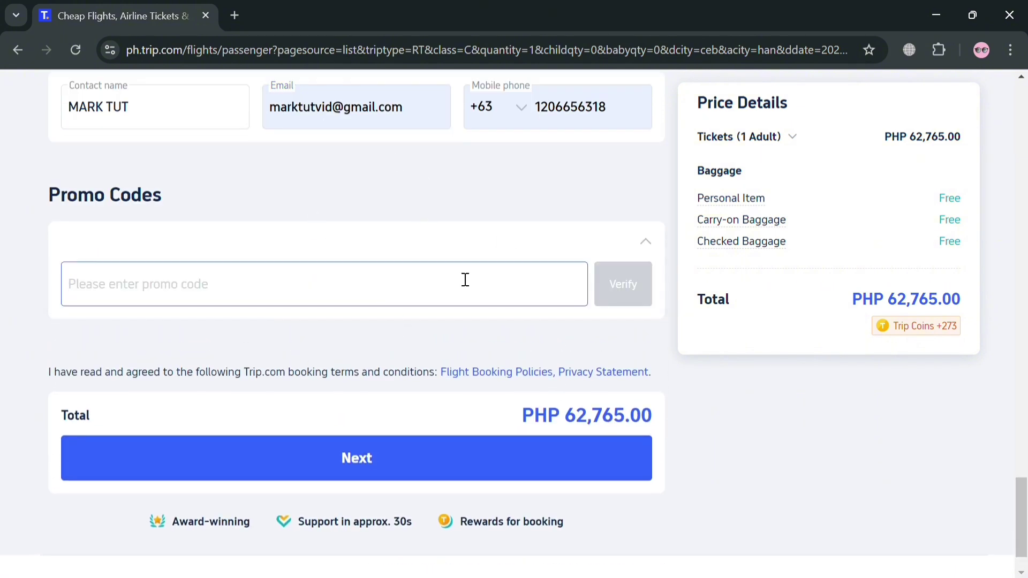
scroll(409, 316, down, 2)
click(427, 411)
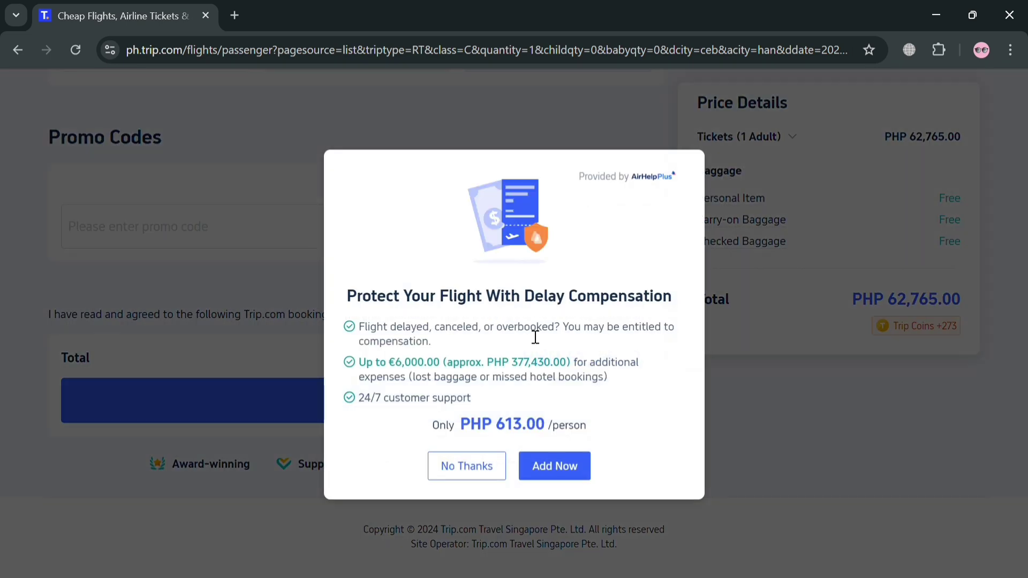
Step: Choose No Thanks to decline the PHP 613-per-person flight delay compensation
click(493, 471)
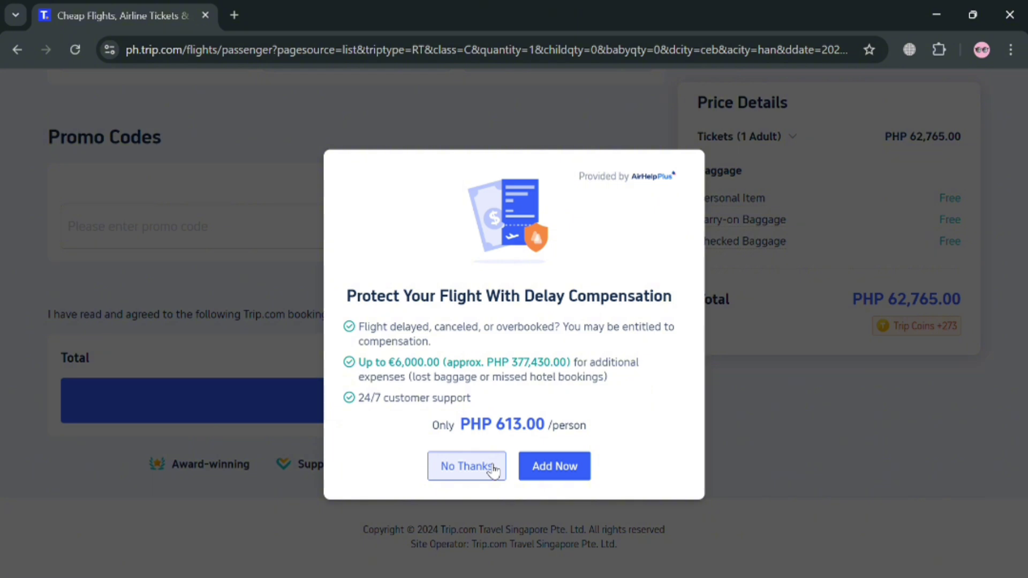
click(493, 470)
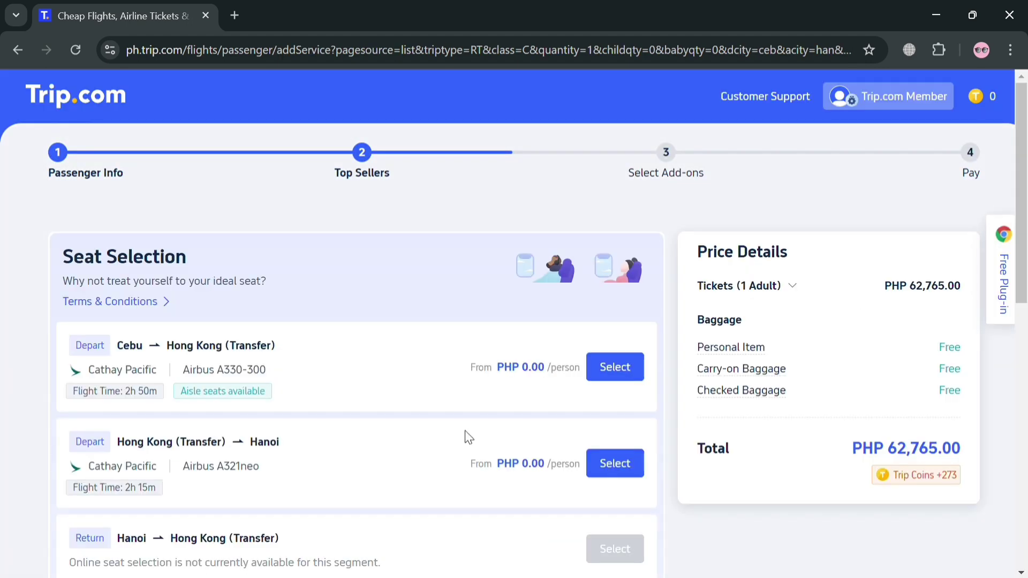
Step: Reserve free window seat 14A on the Cebu–Hong Kong flight
scroll(532, 349, down, 6)
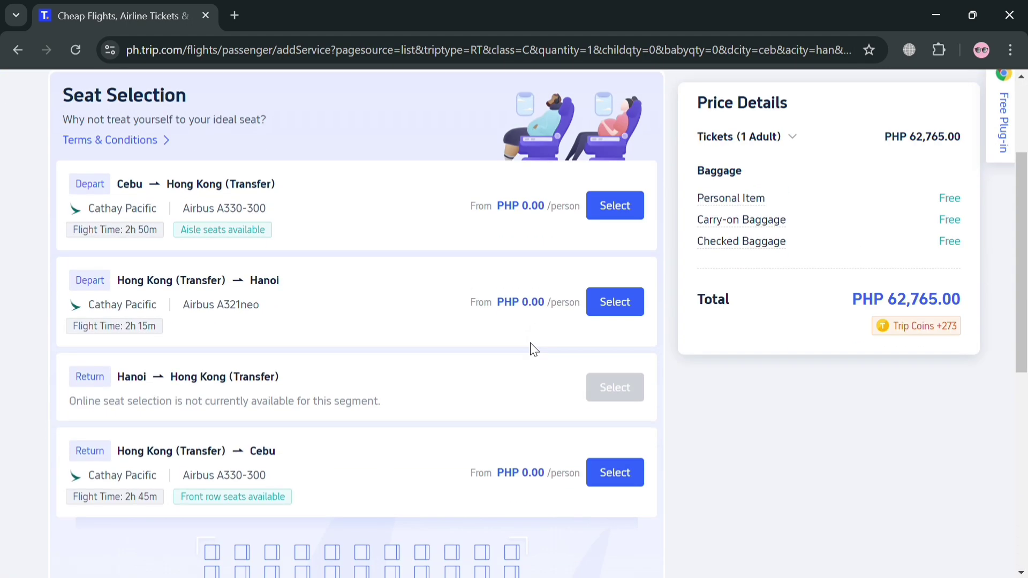
scroll(505, 396, down, 5)
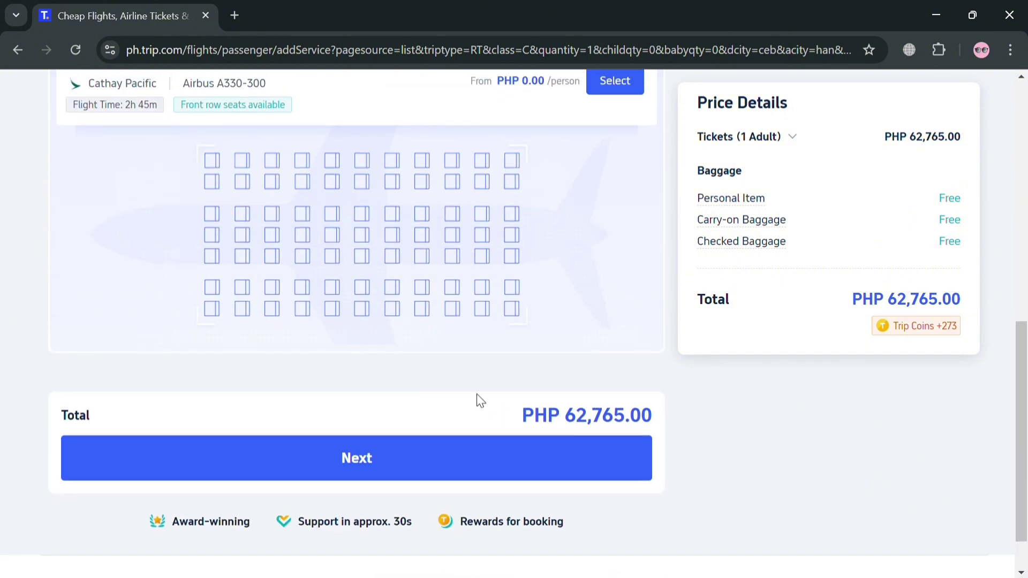
scroll(477, 400, up, 3)
scroll(487, 374, up, 6)
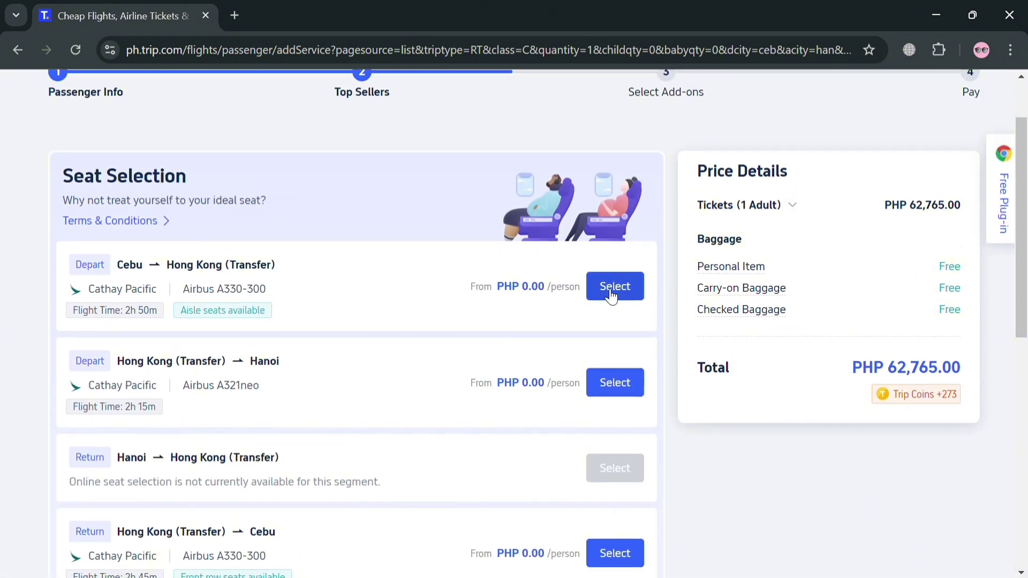
click(612, 296)
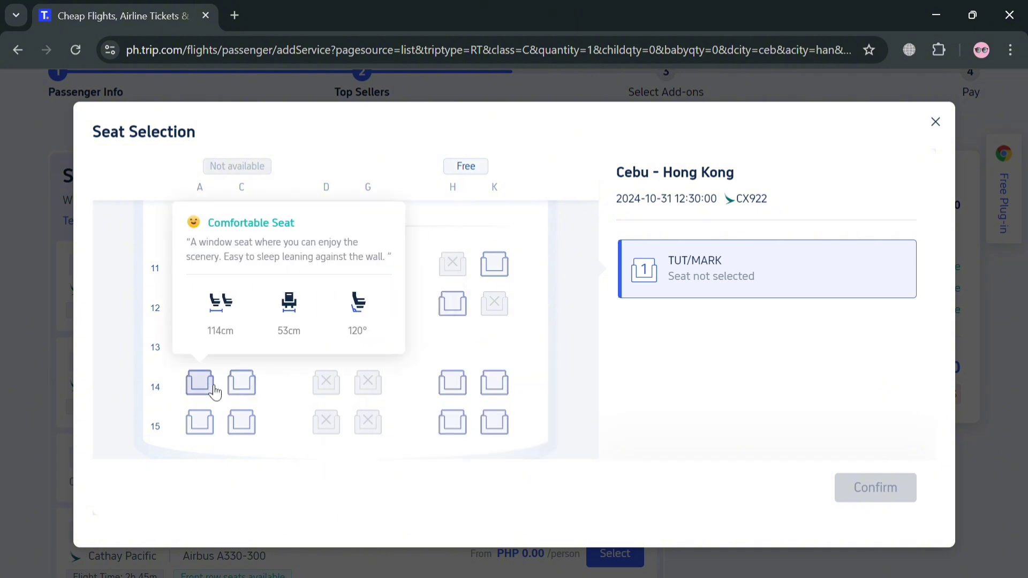
click(246, 387)
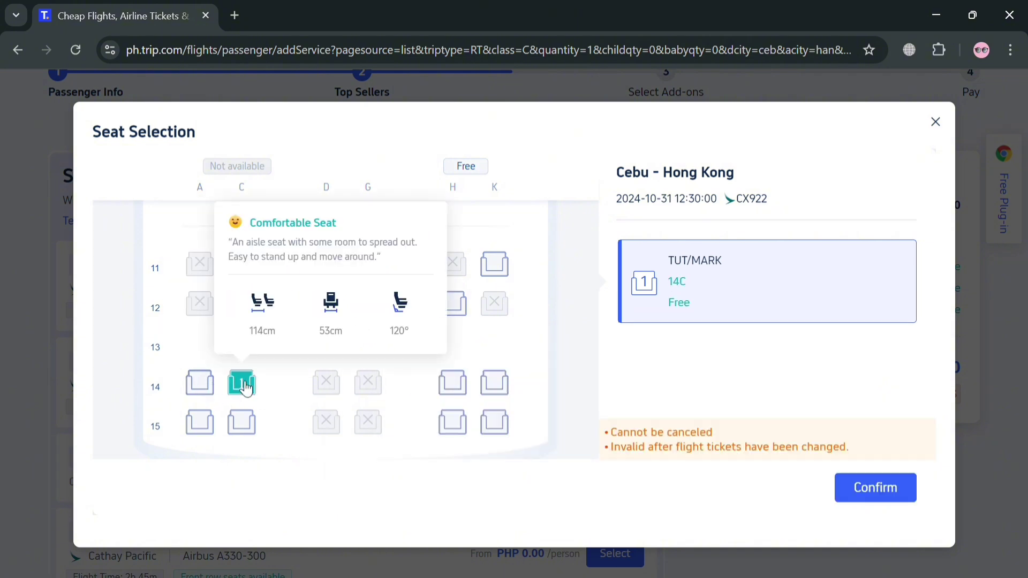
click(206, 385)
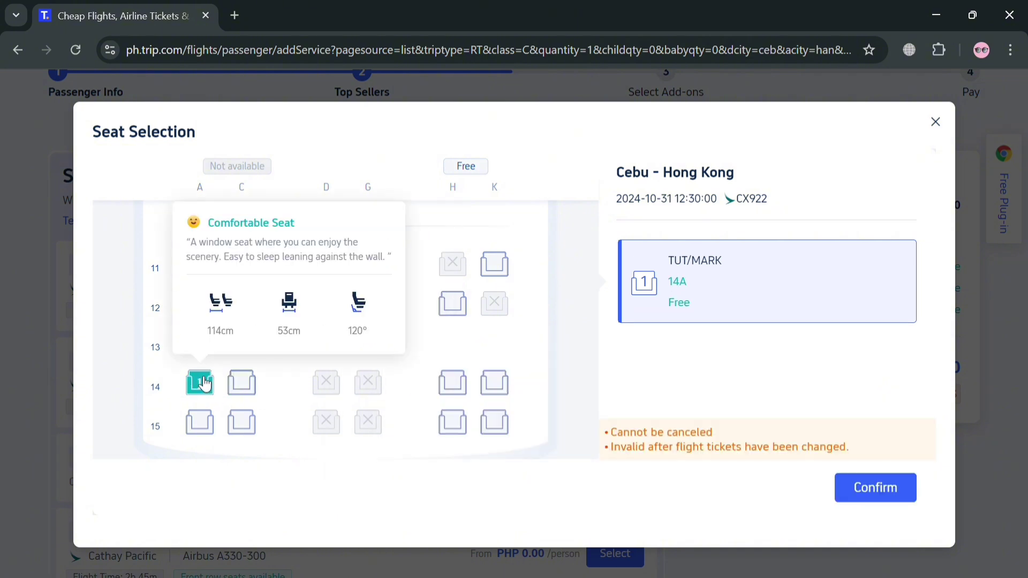
click(878, 493)
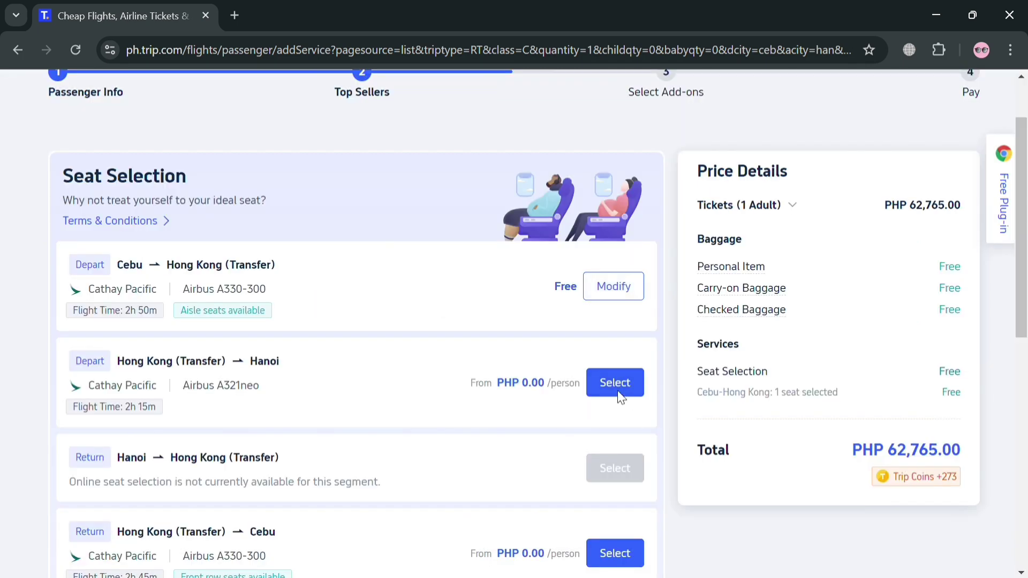
Step: Reserve a free seat on the Hong Kong–Hanoi flight
scroll(611, 402, down, 1)
scroll(607, 413, down, 3)
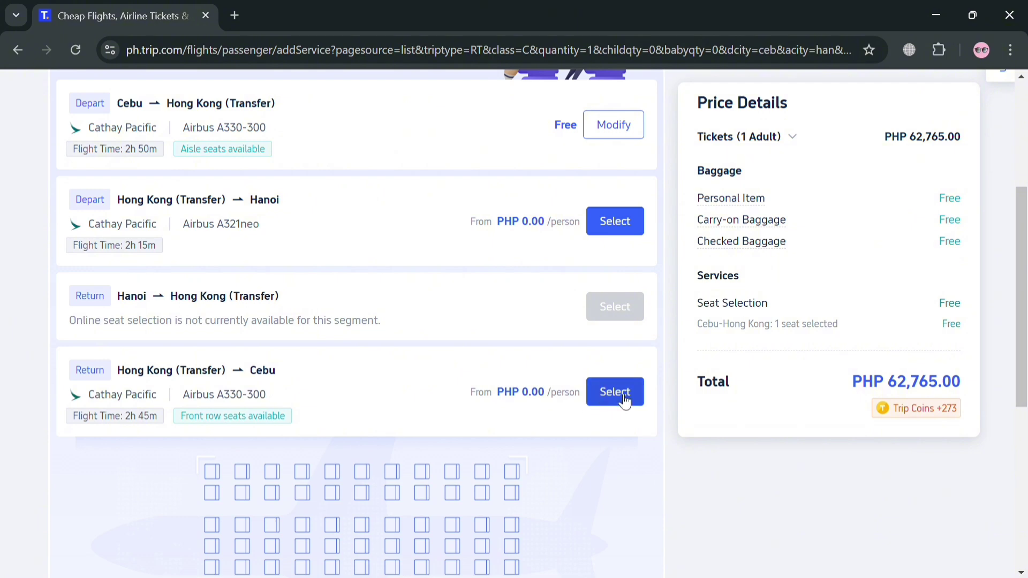
click(616, 221)
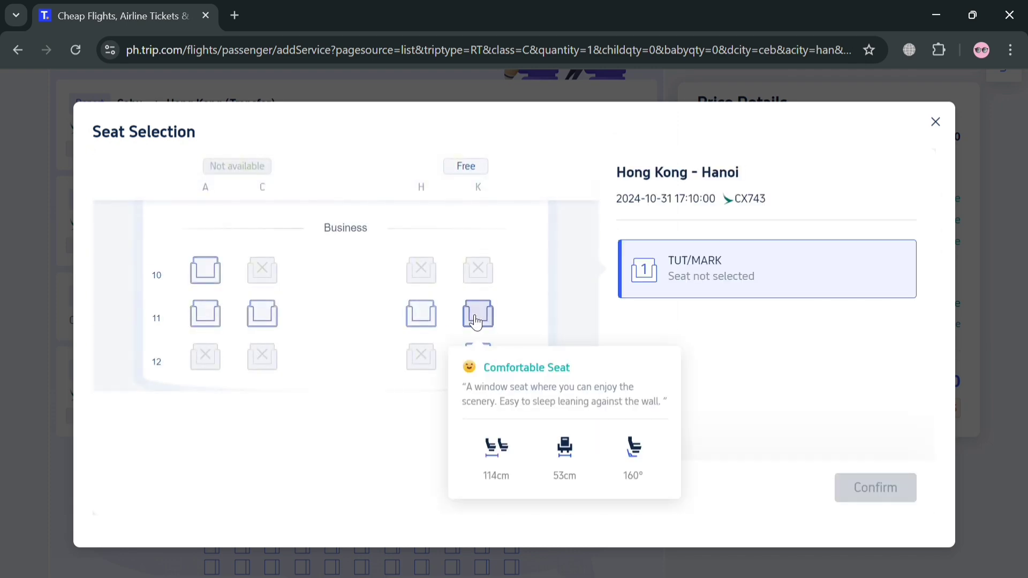
click(210, 315)
click(857, 487)
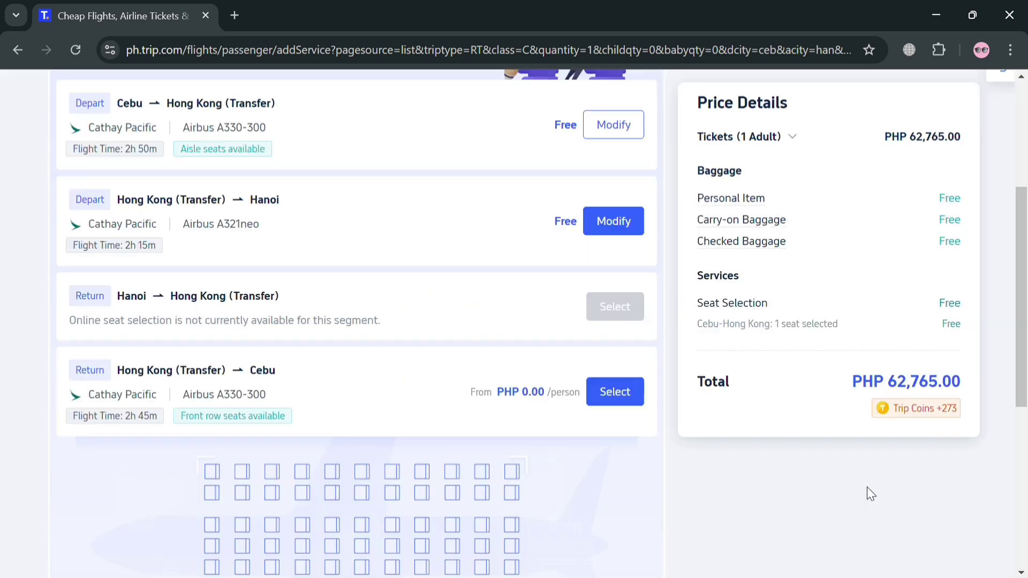
Step: Reserve free window seat 16A on the return flight to Cebu
click(625, 394)
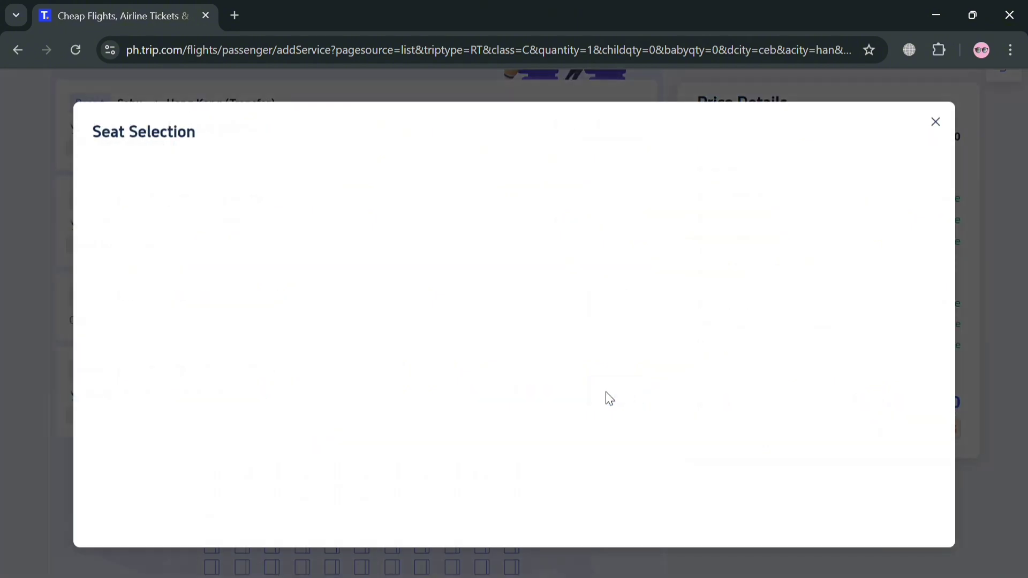
click(213, 443)
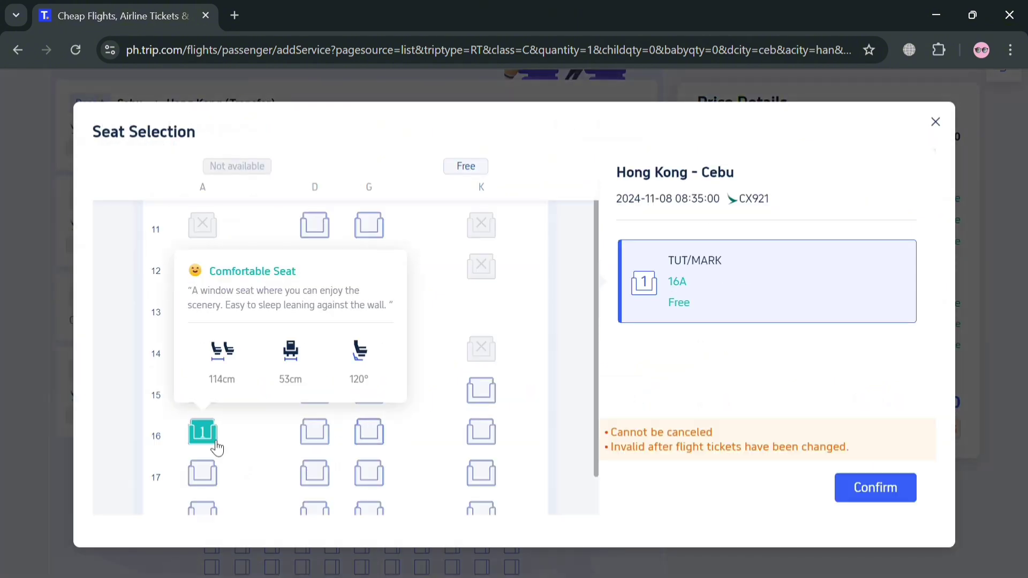
click(905, 491)
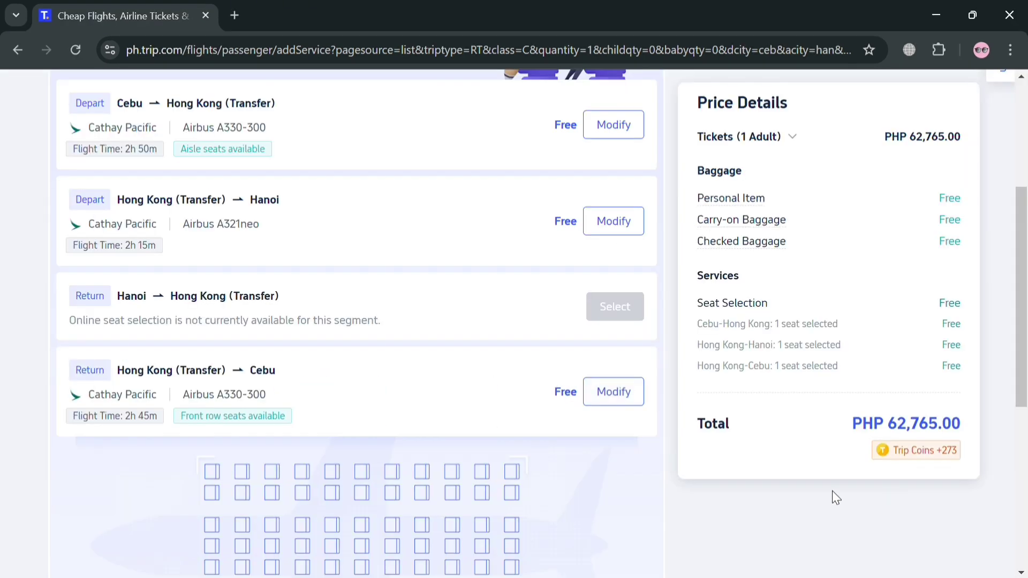
scroll(651, 365, down, 4)
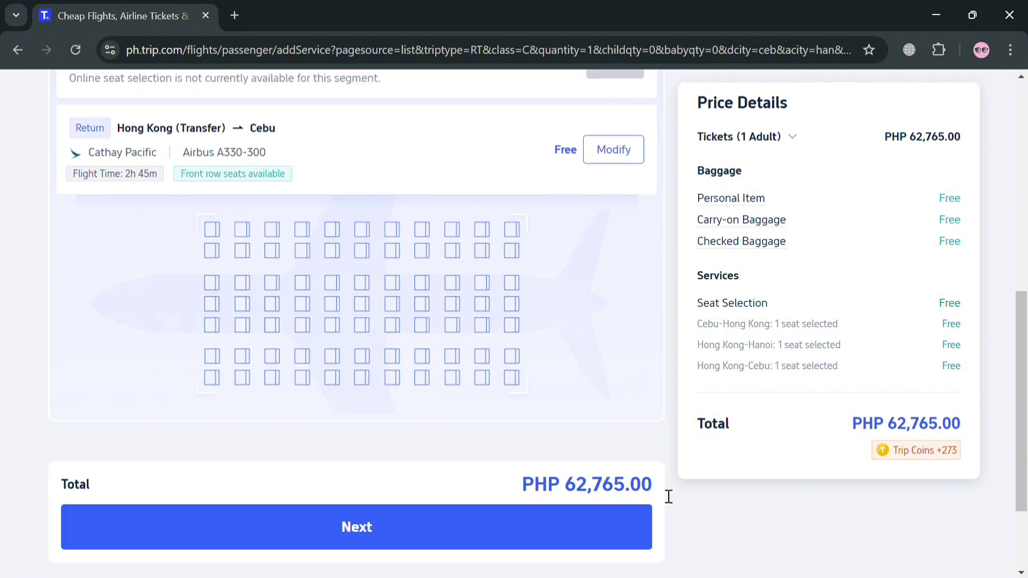
scroll(832, 343, up, 9)
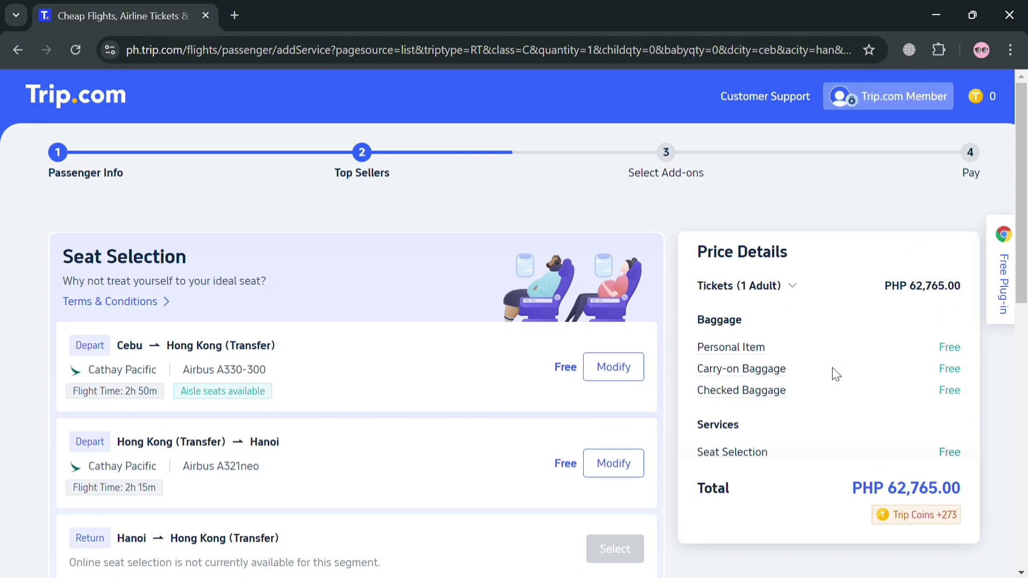
scroll(840, 395, down, 2)
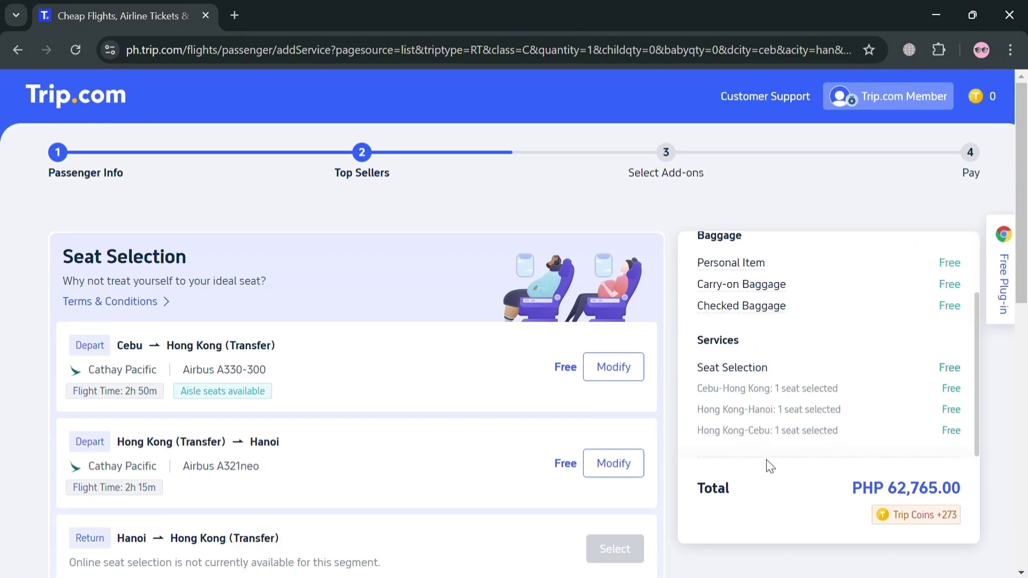
scroll(638, 558, down, 2)
scroll(637, 557, down, 7)
Step: On the add-ons step, choose No extra baggage and keep only the included checked bags
click(563, 530)
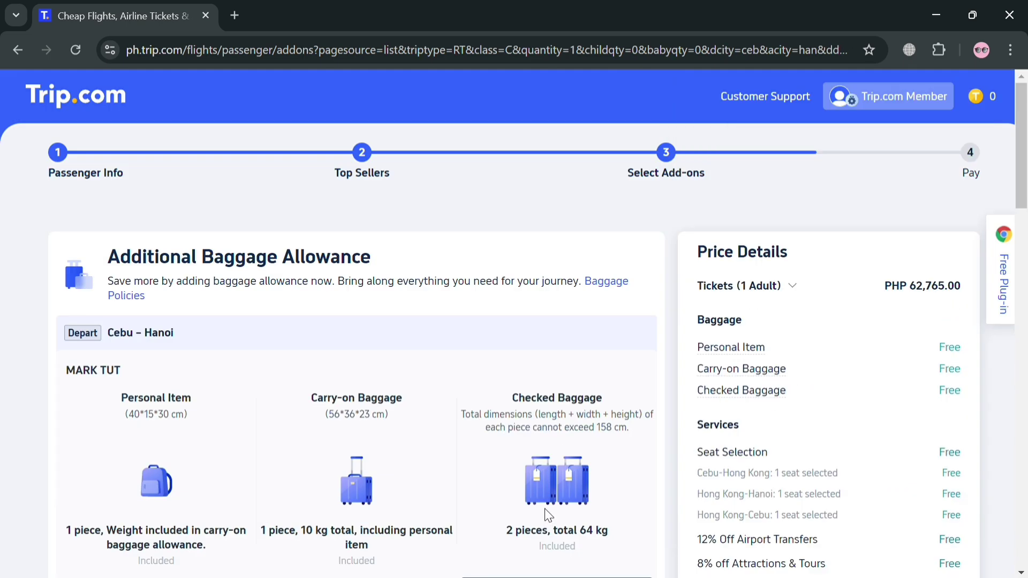
scroll(549, 460, down, 3)
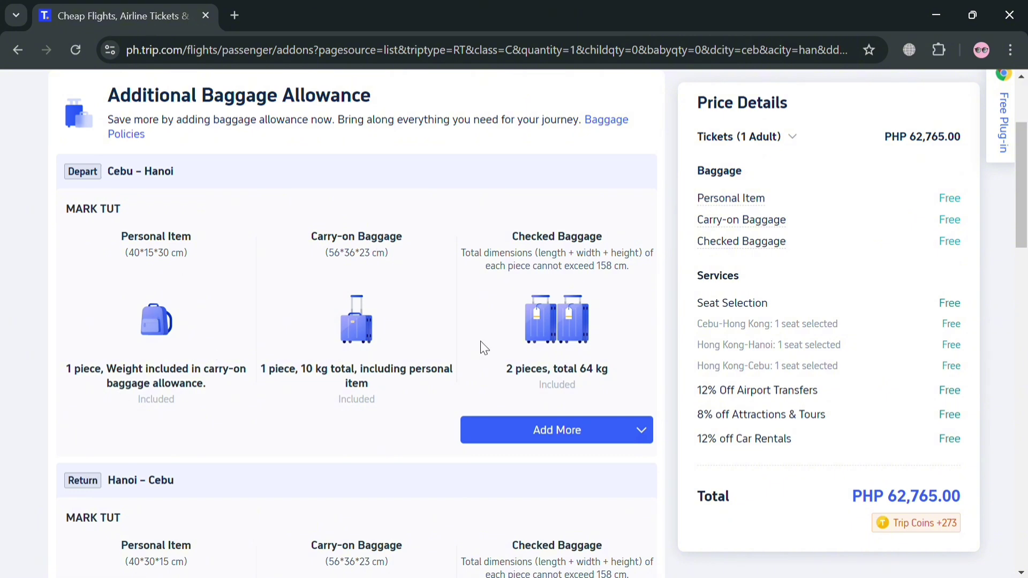
click(637, 438)
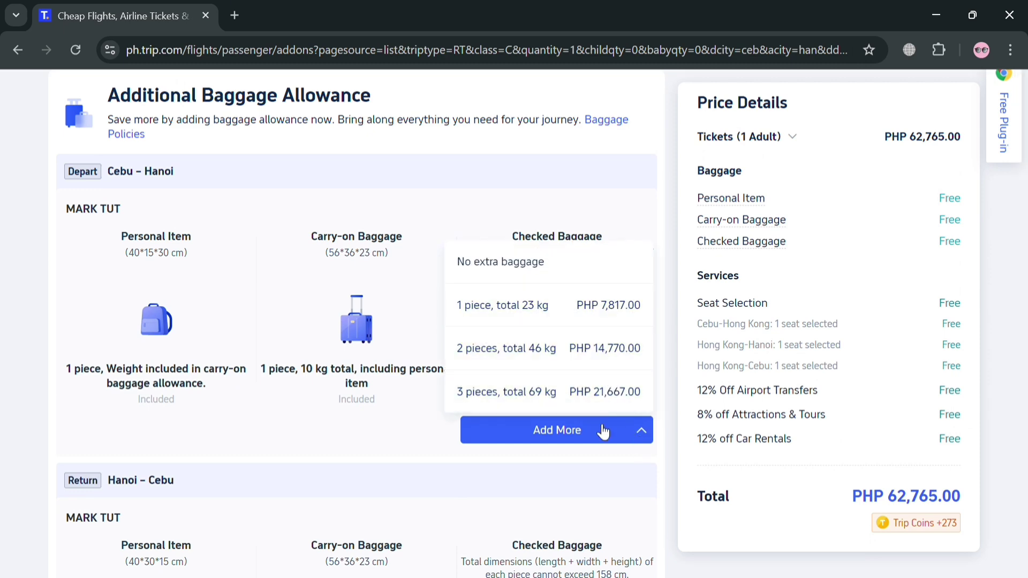
click(507, 272)
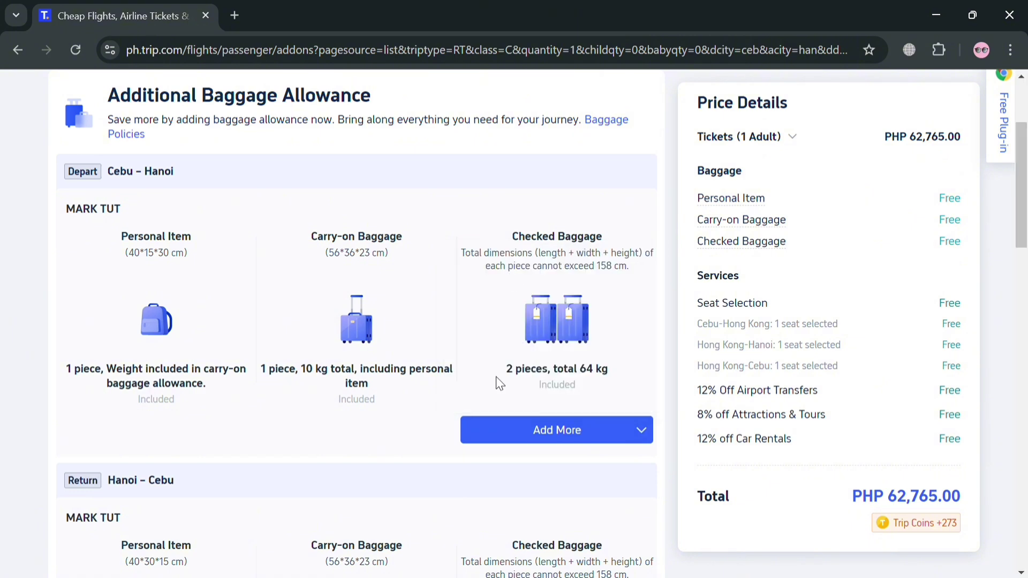
scroll(281, 440, down, 5)
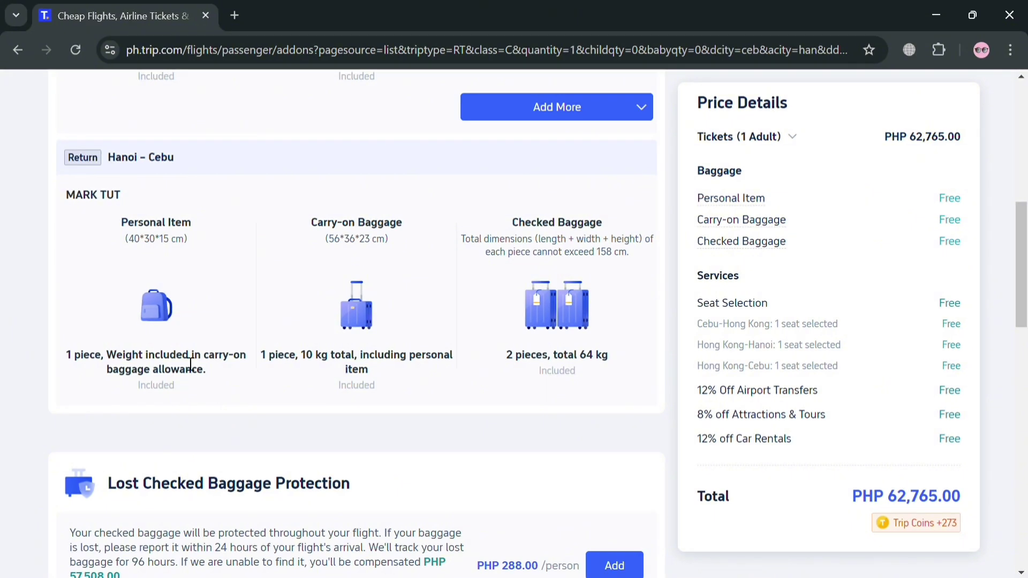
scroll(193, 380, down, 5)
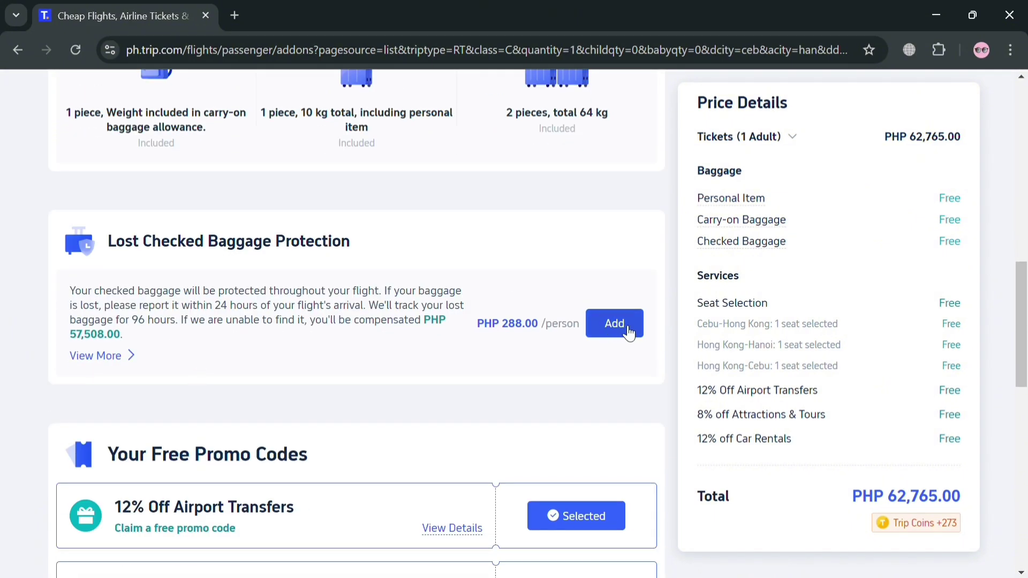
scroll(629, 332, down, 3)
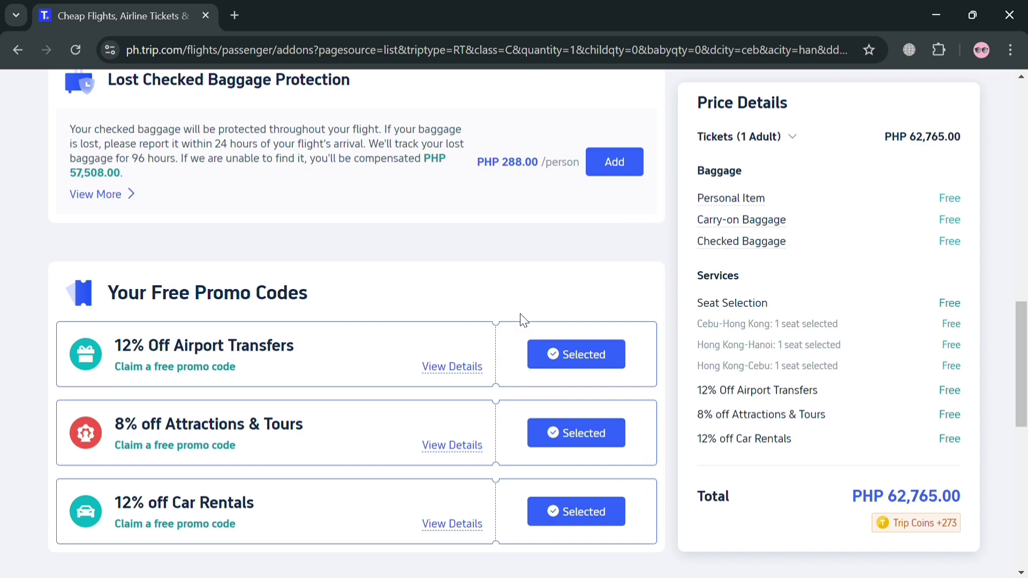
Step: Add the Hanoi Noi Bai Song Hong VIP lounge, bringing the total to PHP 64,477.00
scroll(594, 406, down, 3)
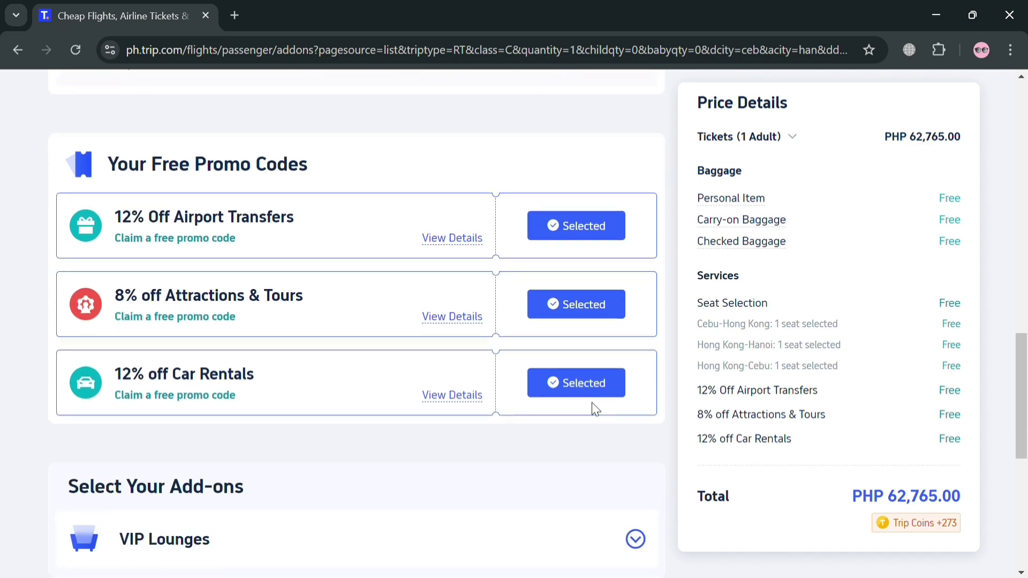
scroll(590, 410, down, 2)
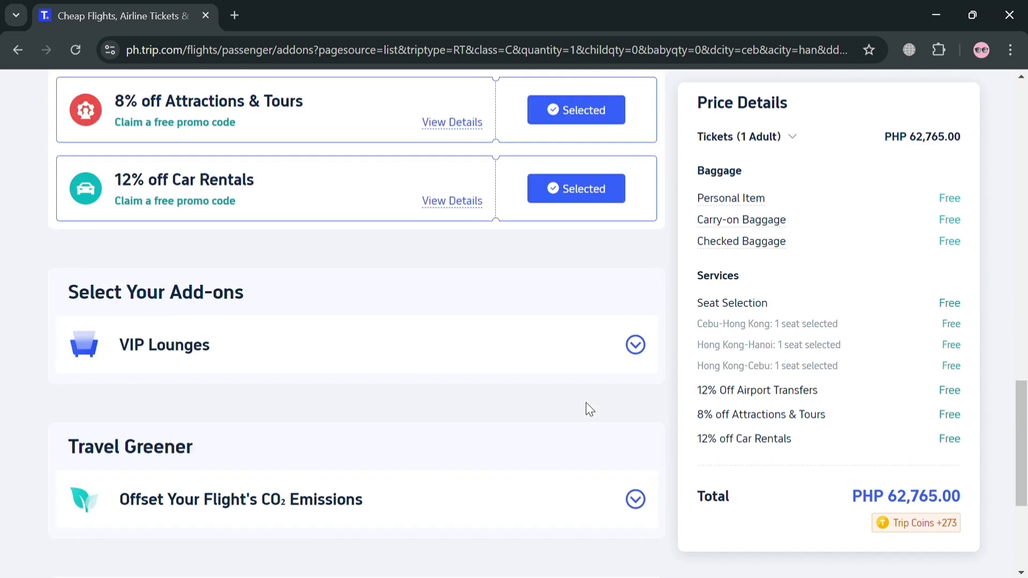
click(646, 348)
scroll(553, 452, down, 3)
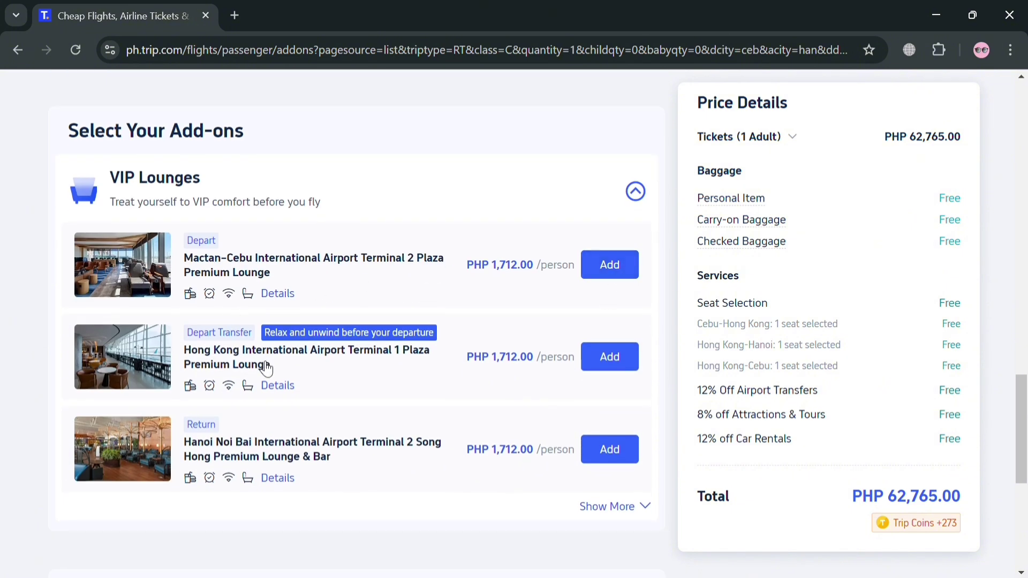
click(617, 462)
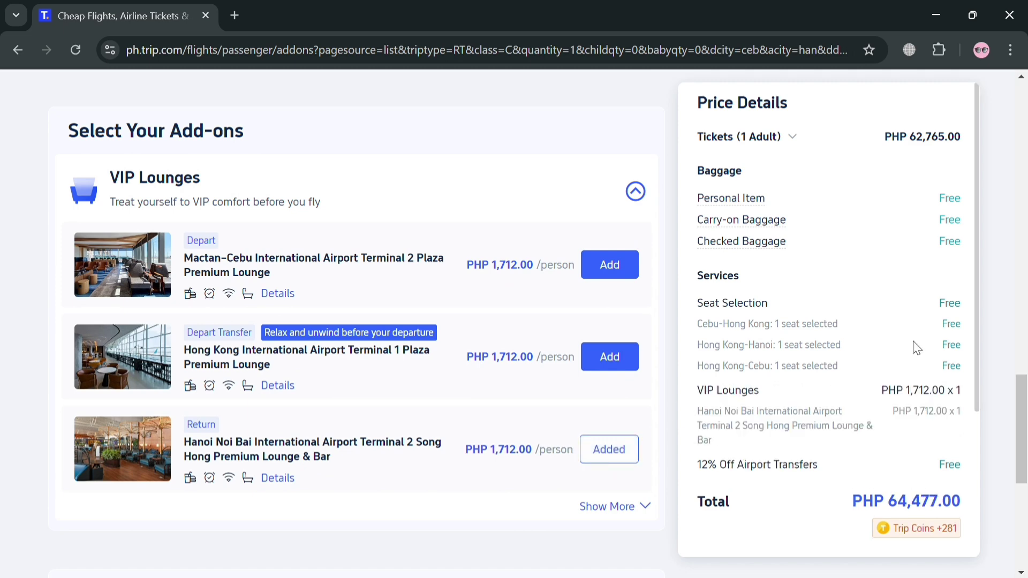
scroll(517, 394, down, 7)
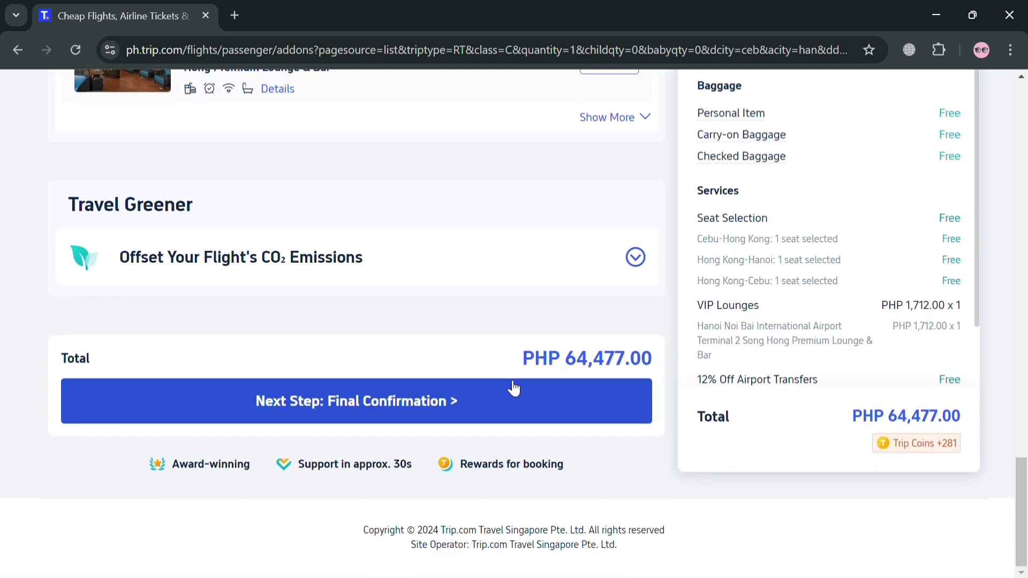
Step: Check the carbon offset details without adding it, then continue to final confirmation
click(638, 255)
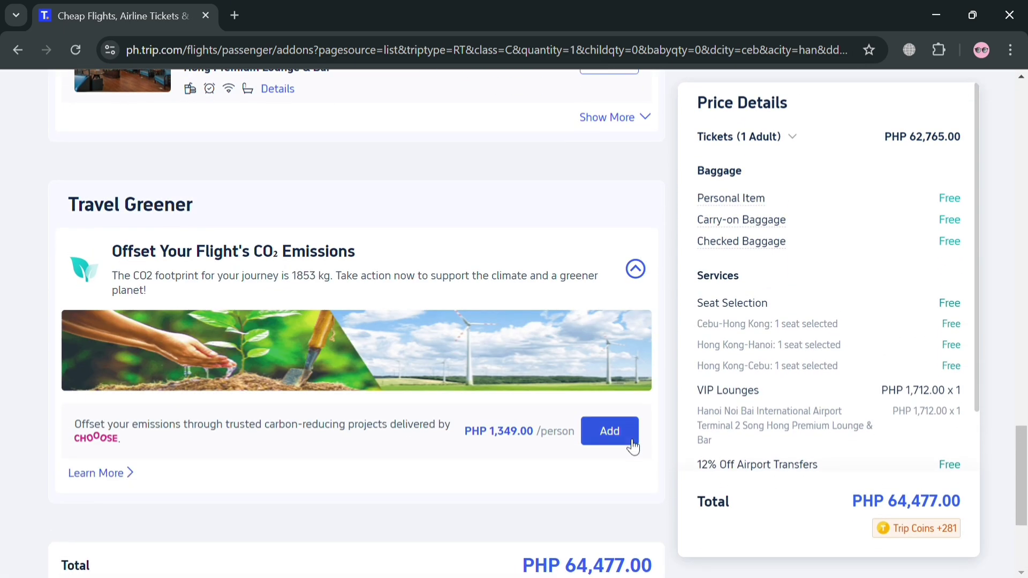
click(636, 271)
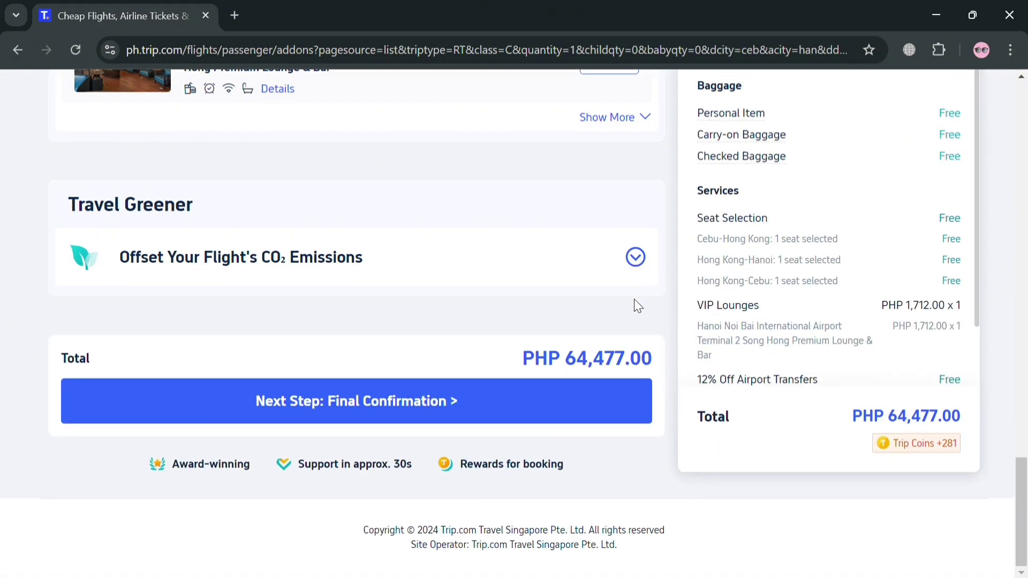
click(439, 424)
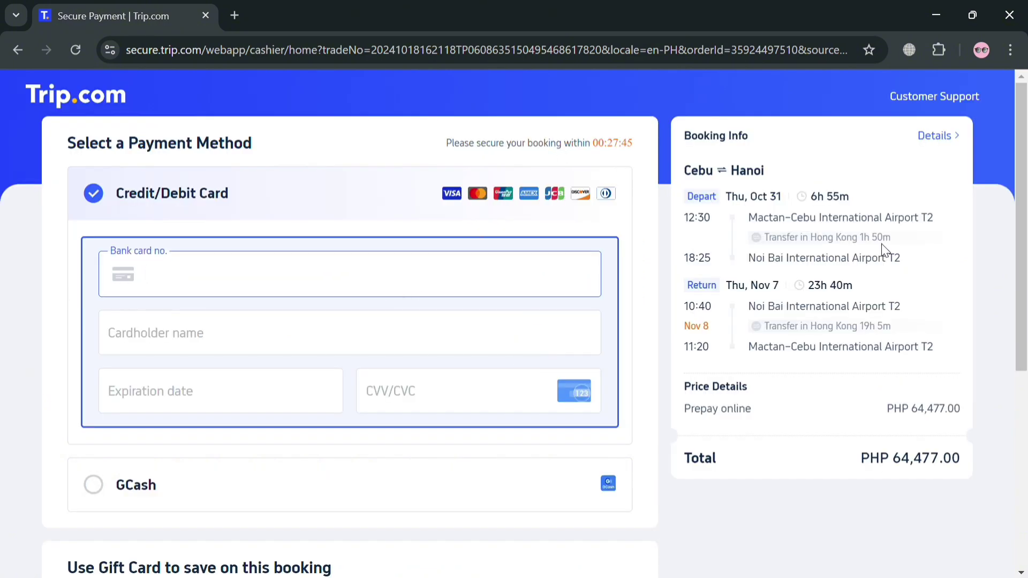
Step: Leave the unpaid PHP 64,477.00 Secure Payment page via the Trip.com logo
scroll(352, 363, down, 3)
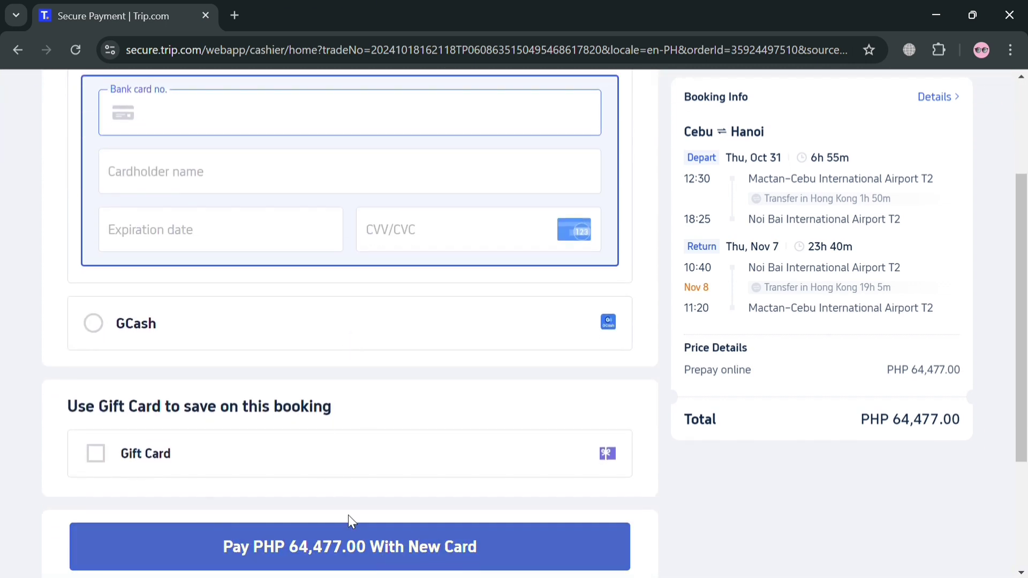
scroll(426, 391, up, 3)
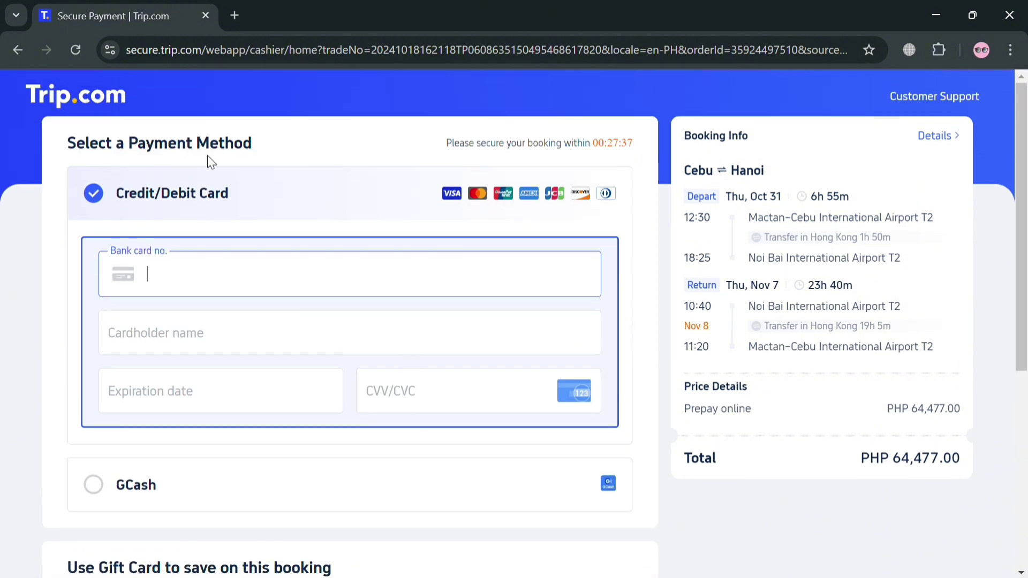
click(82, 97)
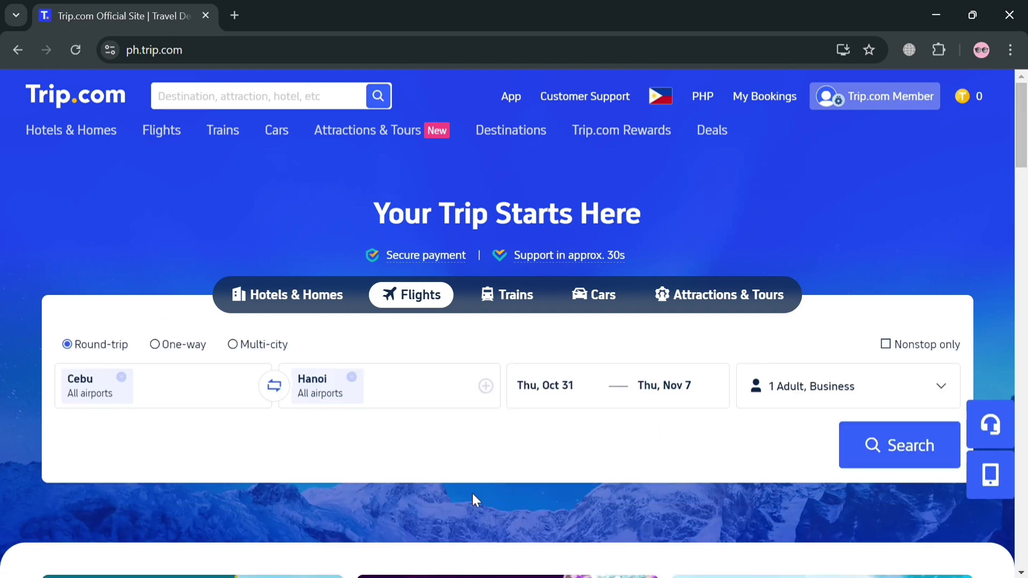
Step: Open the awaiting-payment Cebu–Hanoi booking from My Bookings under the All tab
scroll(609, 408, down, 8)
scroll(616, 404, up, 8)
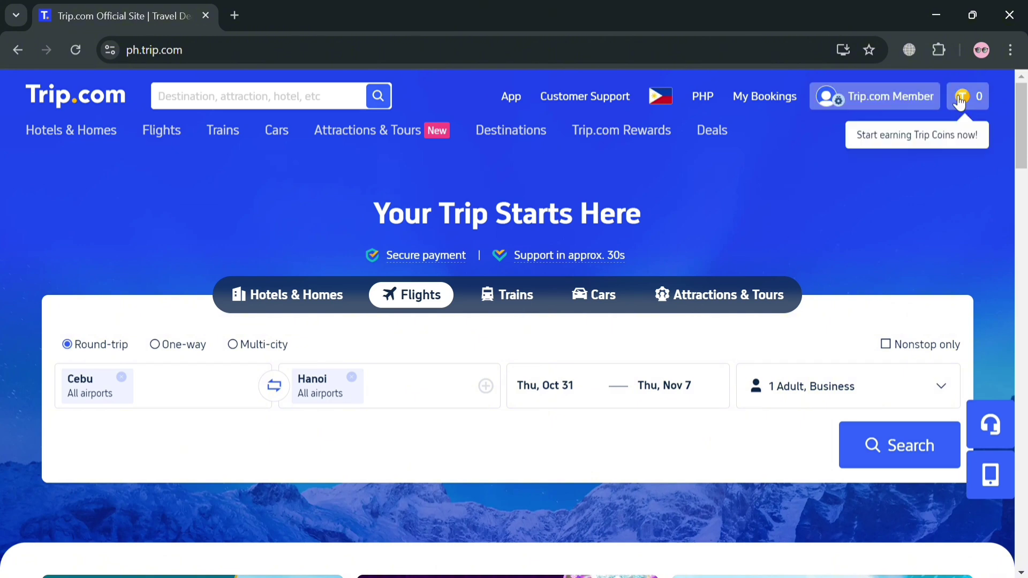
click(776, 114)
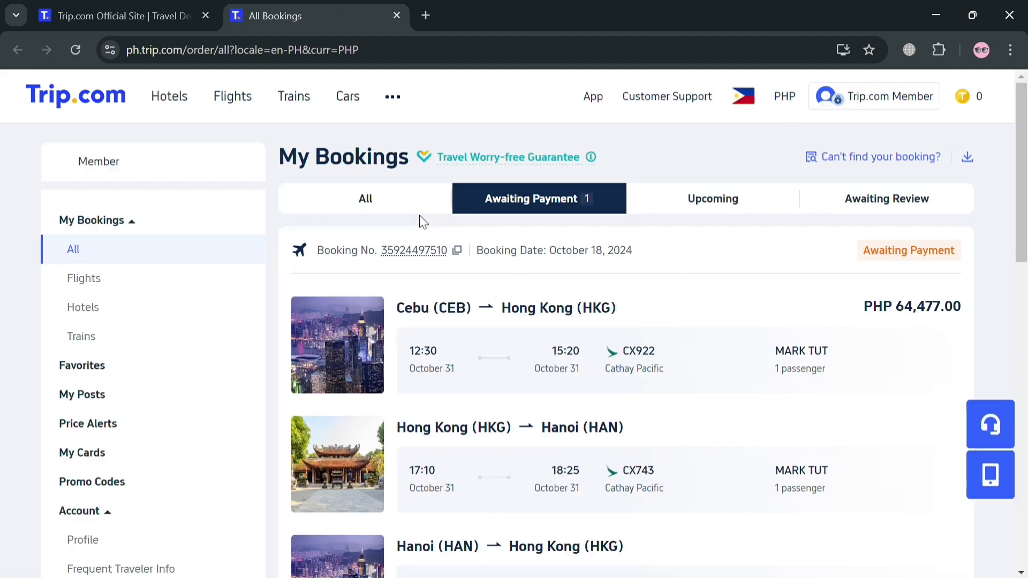
click(409, 210)
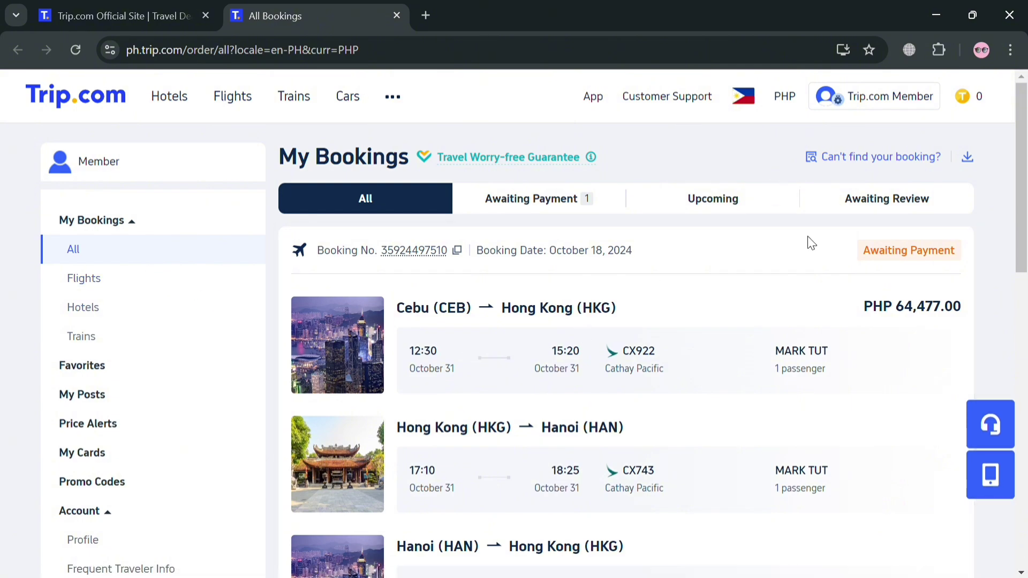
scroll(650, 420, down, 5)
scroll(650, 420, up, 5)
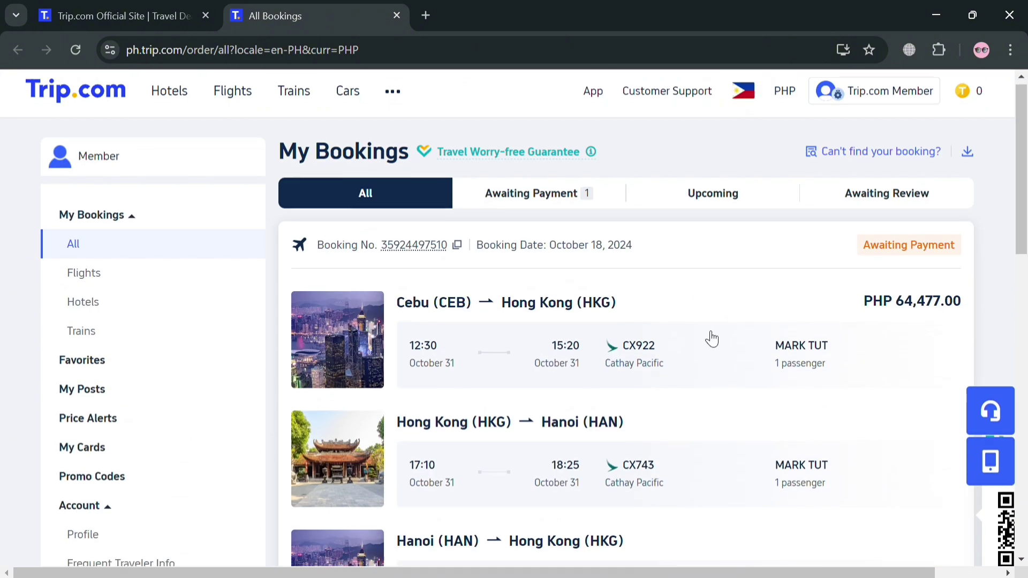
scroll(717, 343, down, 10)
scroll(801, 356, up, 5)
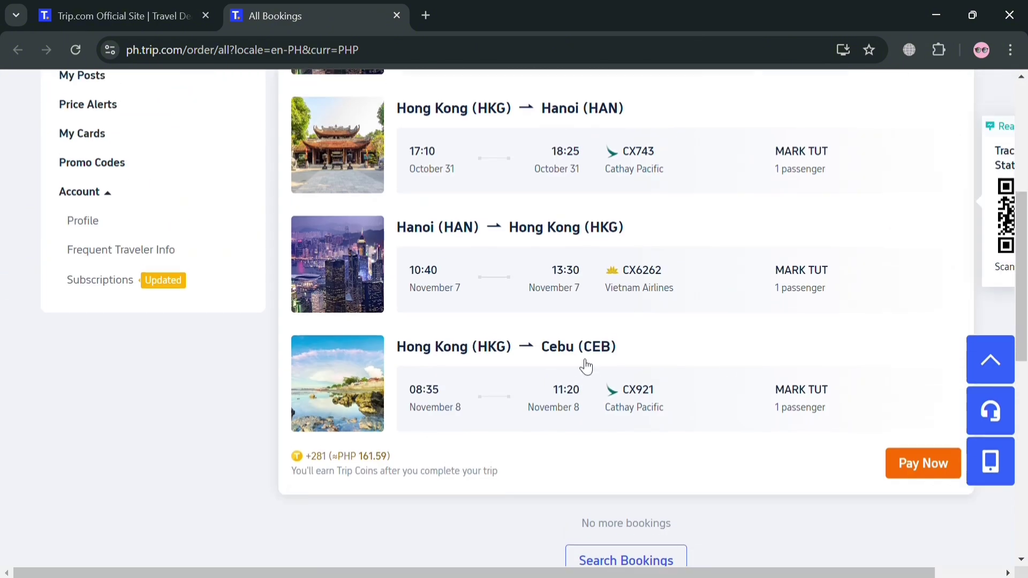
scroll(586, 367, up, 5)
click(581, 367)
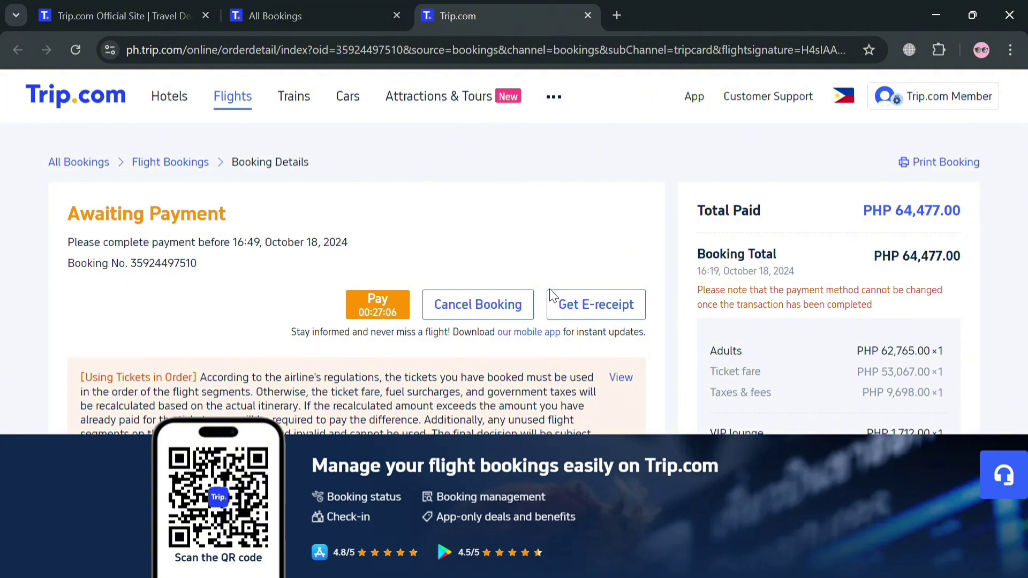
Step: Cancel the Cebu–Hanoi booking
click(485, 304)
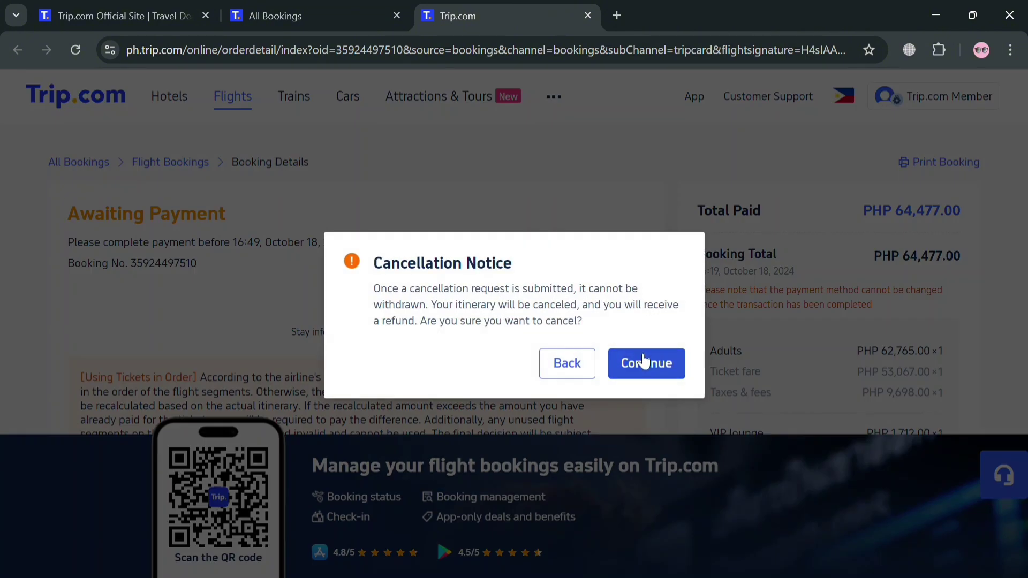
click(670, 368)
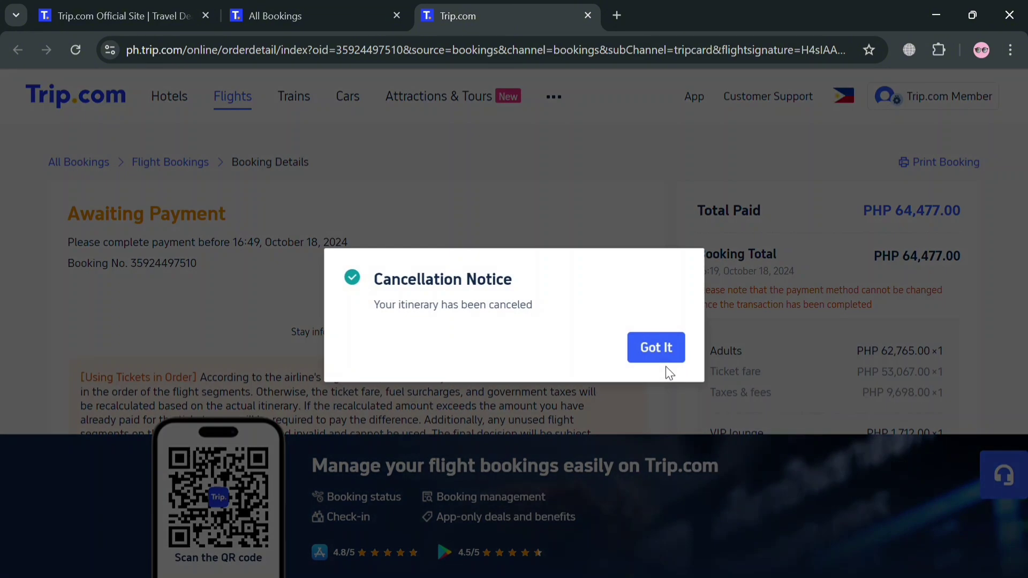
click(684, 356)
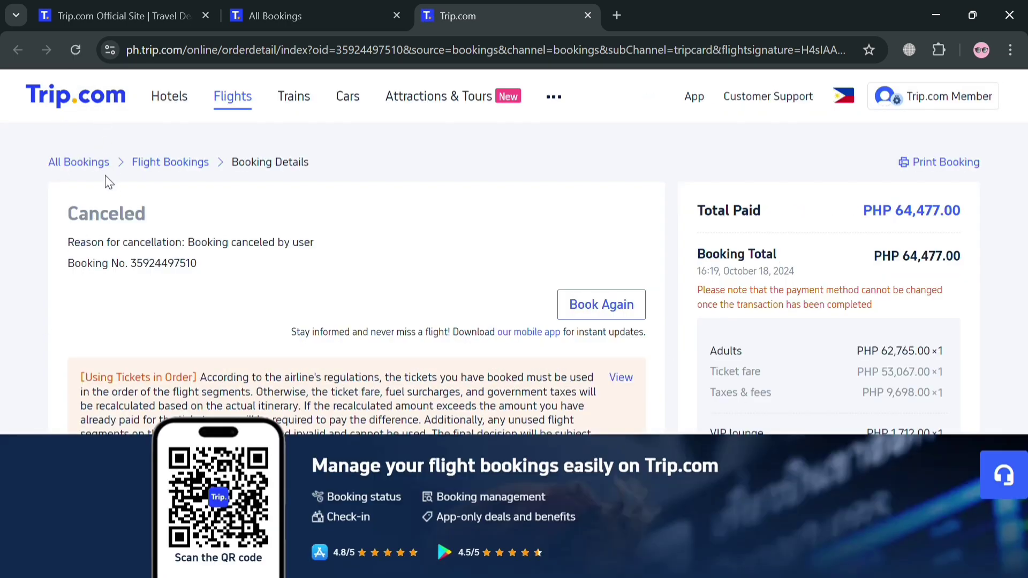
Step: Delete the canceled booking from the All Bookings list
click(92, 160)
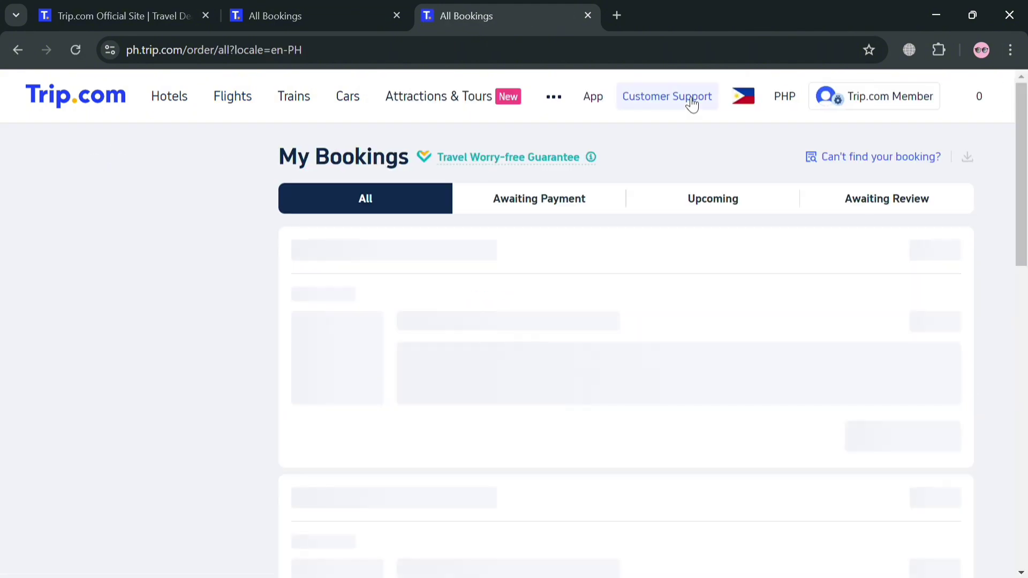
scroll(670, 284, down, 7)
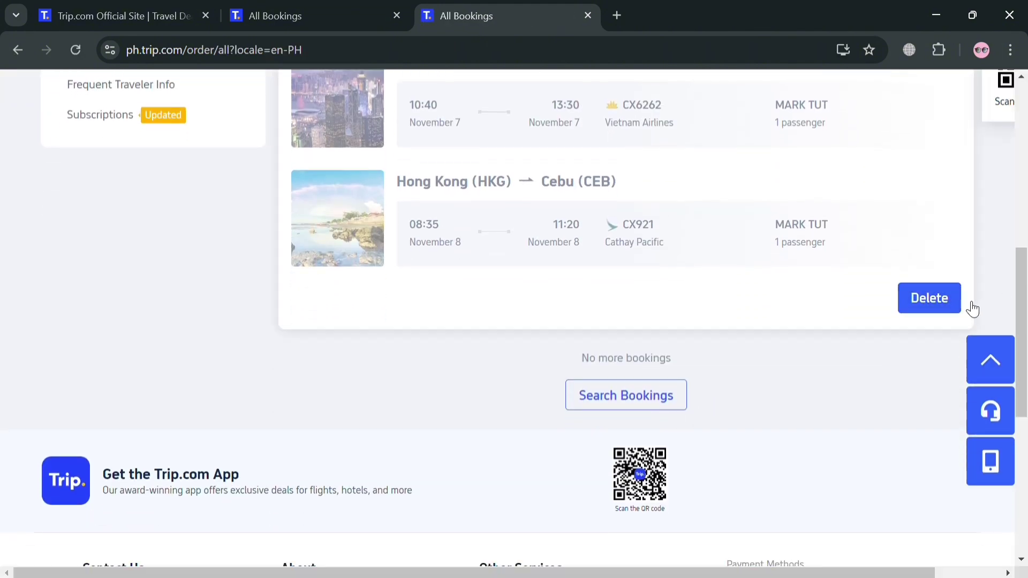
click(929, 312)
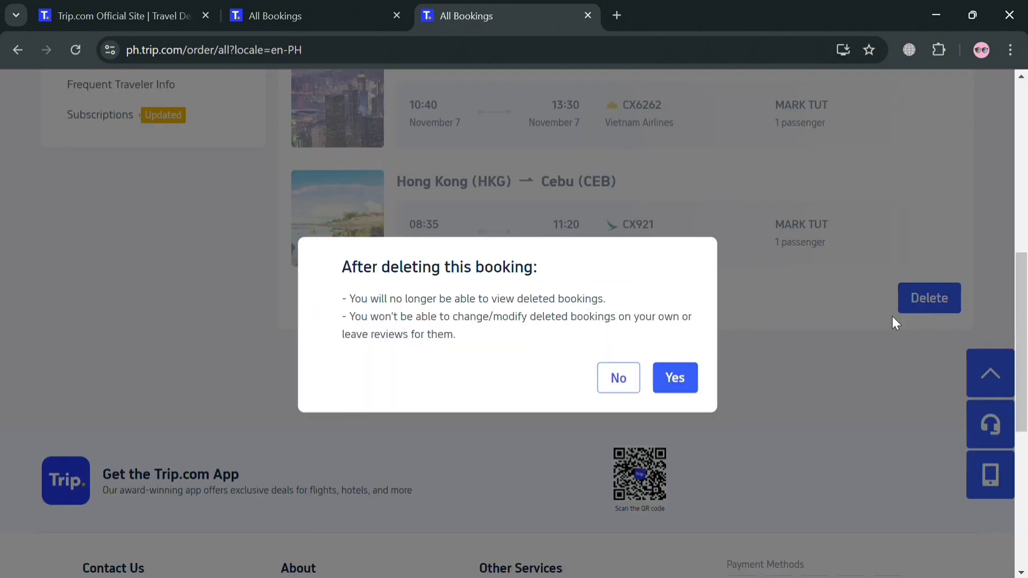
click(672, 376)
click(746, 198)
click(866, 205)
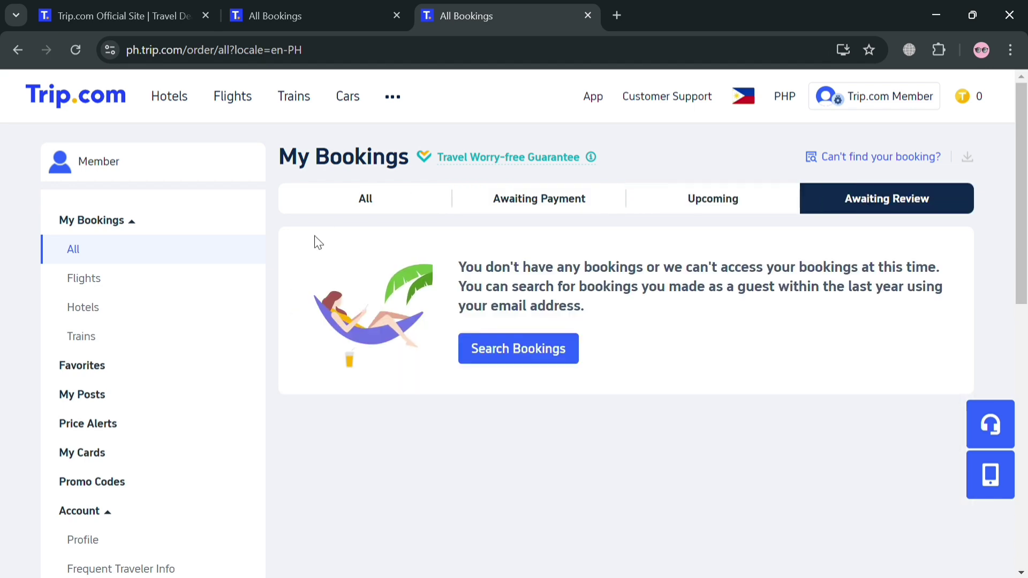